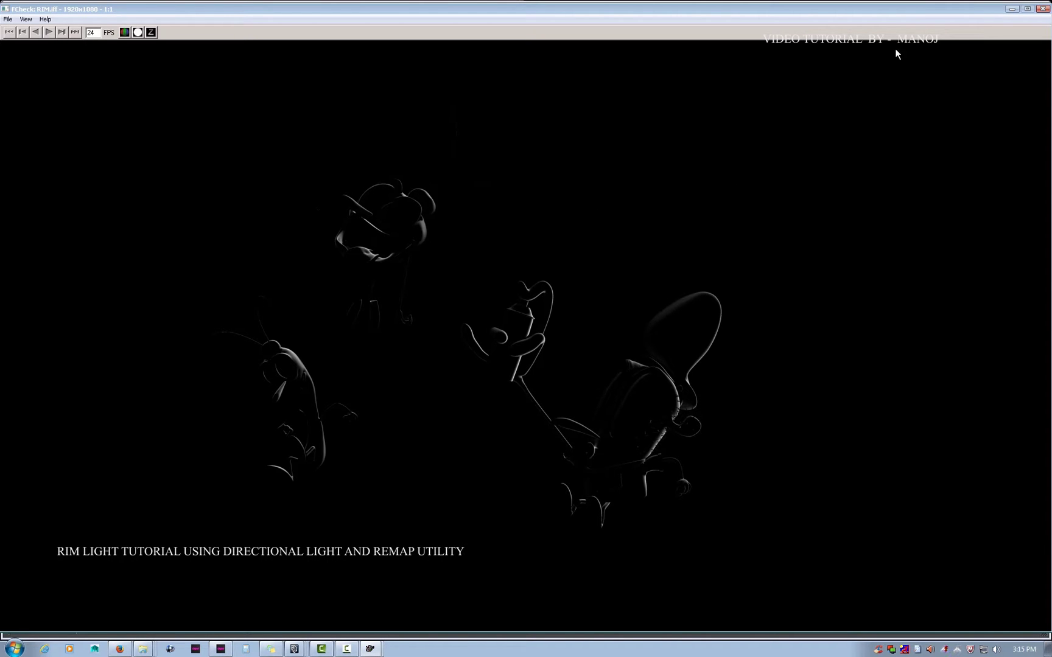
Minimize the FCheck window showing the RIM.iff rim-light render.
click(1014, 14)
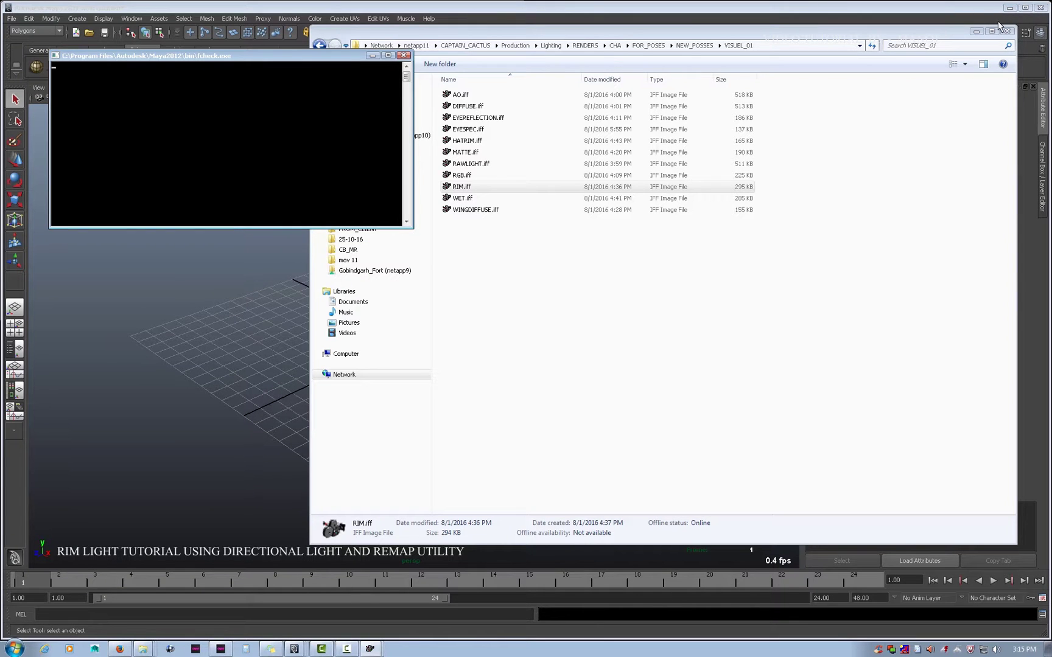
Close Explorer and the fcheck console, then bring back and close the RIM.iff viewer.
click(975, 31)
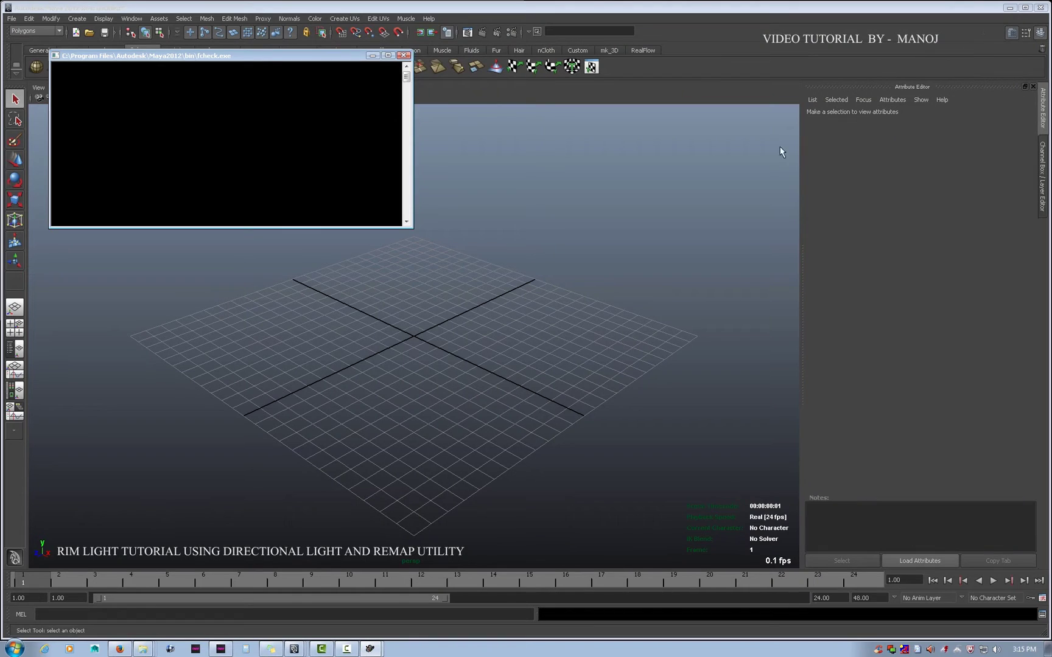
click(372, 55)
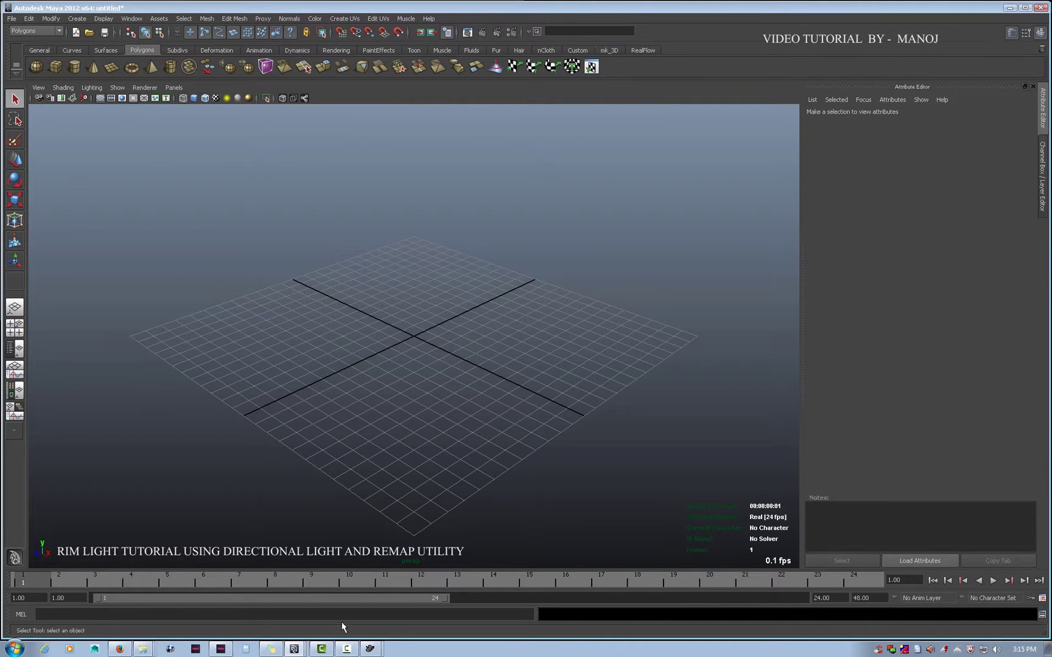
click(369, 649)
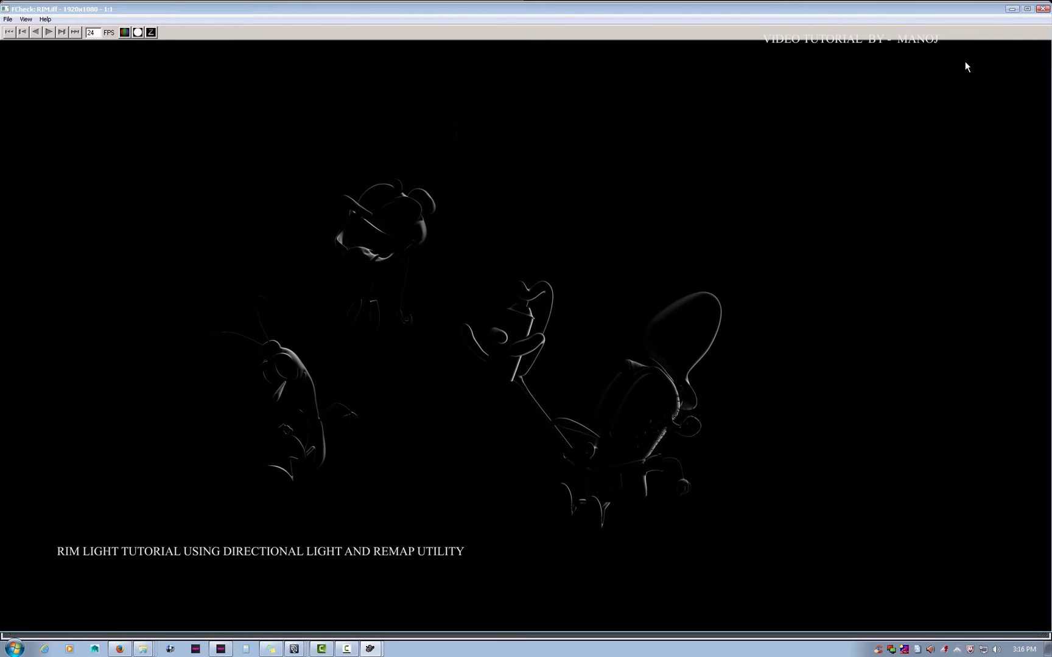
click(1042, 8)
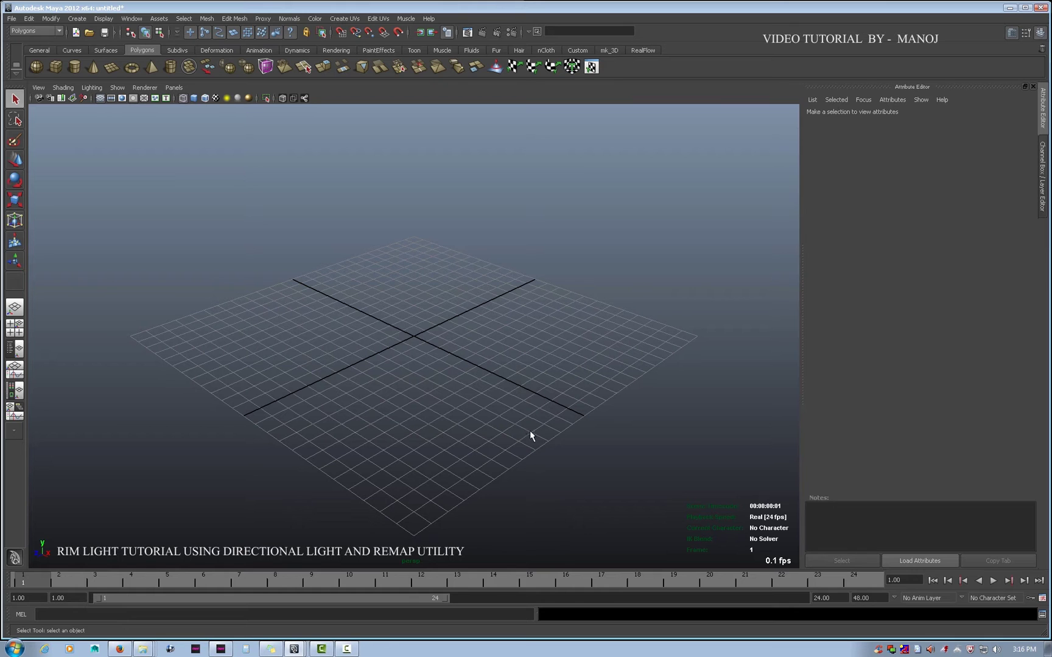
Create a directional light from the Rendering shelf and move it down-left off the origin.
click(578, 54)
click(605, 51)
click(78, 66)
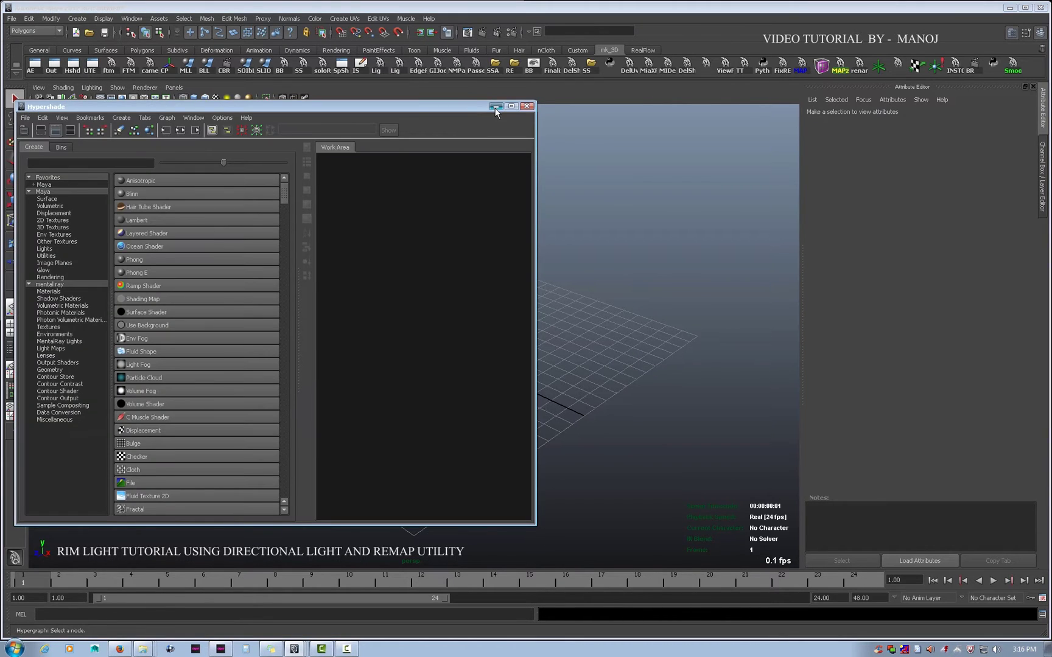
click(493, 107)
click(334, 50)
click(54, 65)
key(w)
drag(414, 335, 334, 374)
alt+drag(436, 396, 514, 387)
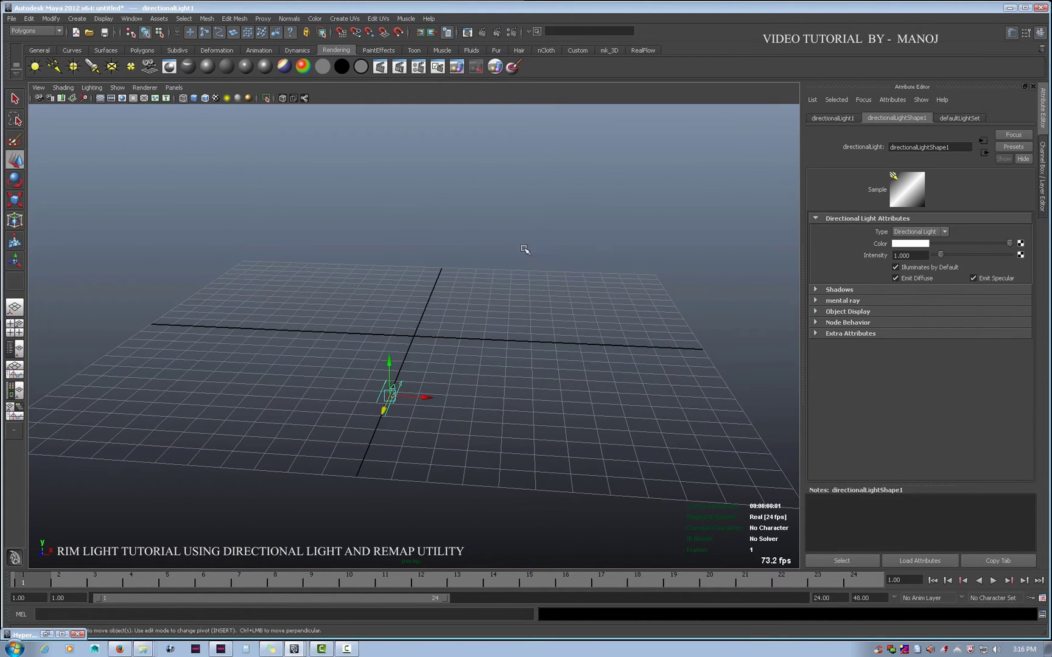
Set the Render Settings image size preset to HD 1080 (1920×1080).
click(497, 31)
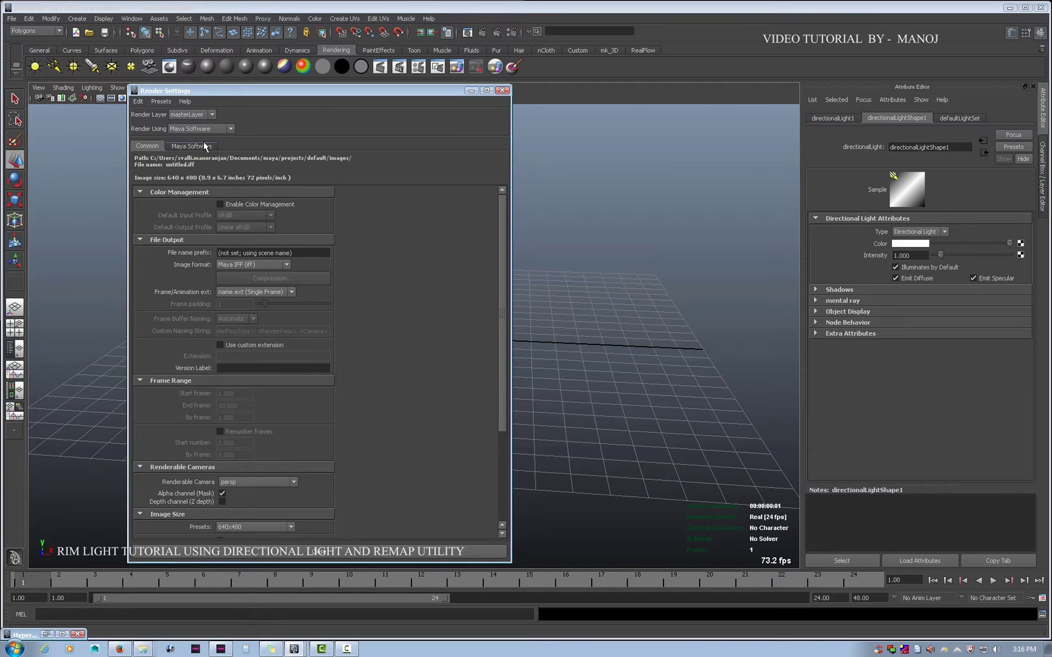
scroll(271, 412, down, 5)
click(270, 396)
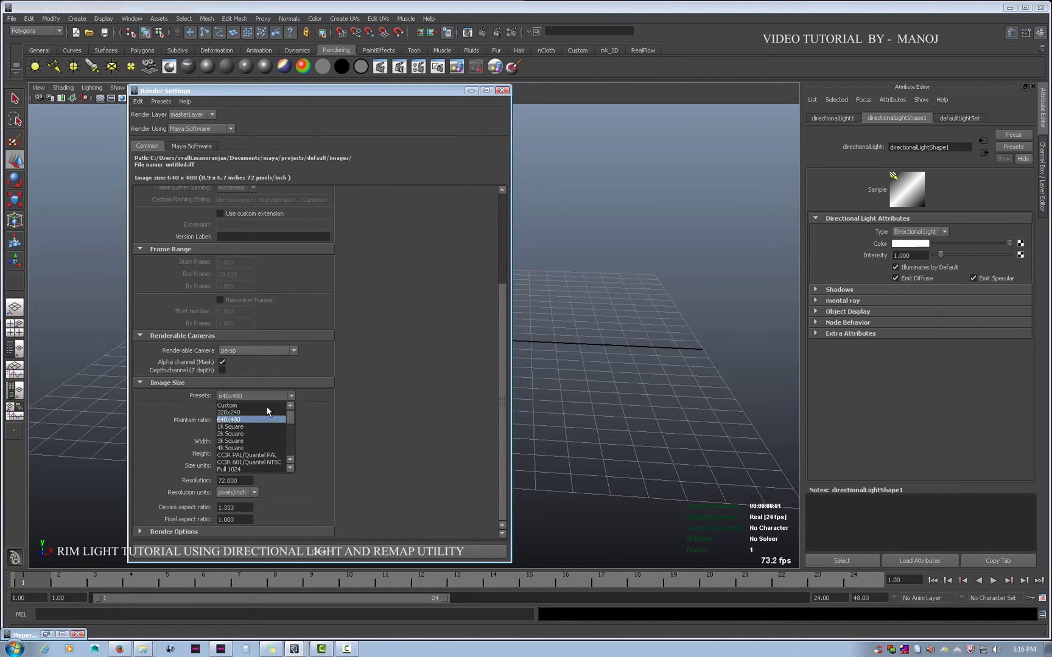
click(229, 405)
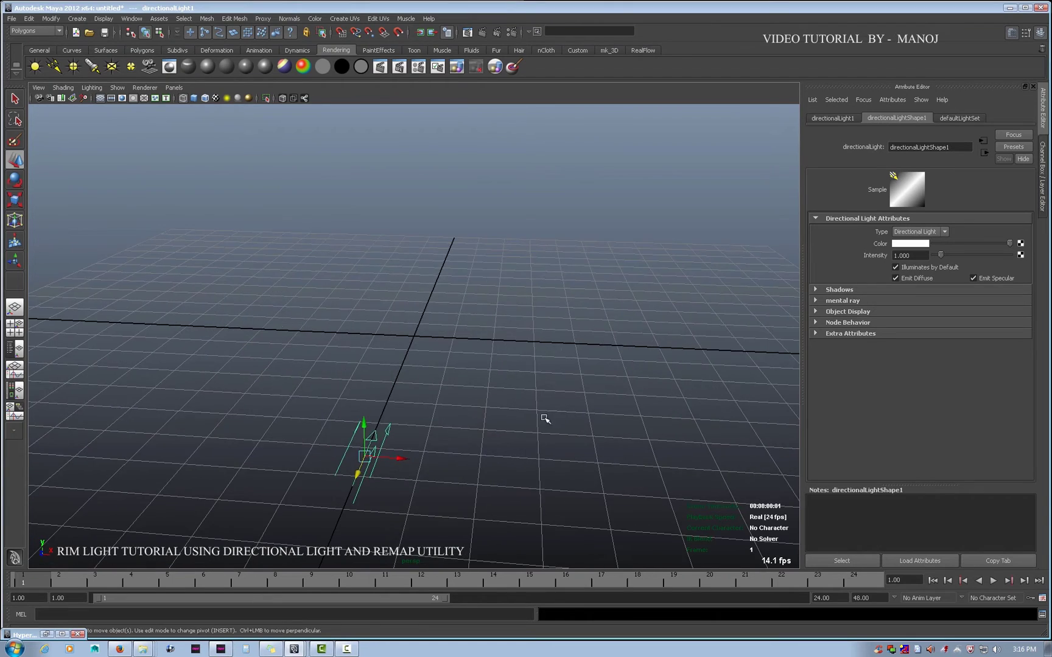
alt+drag(545, 418, 496, 438)
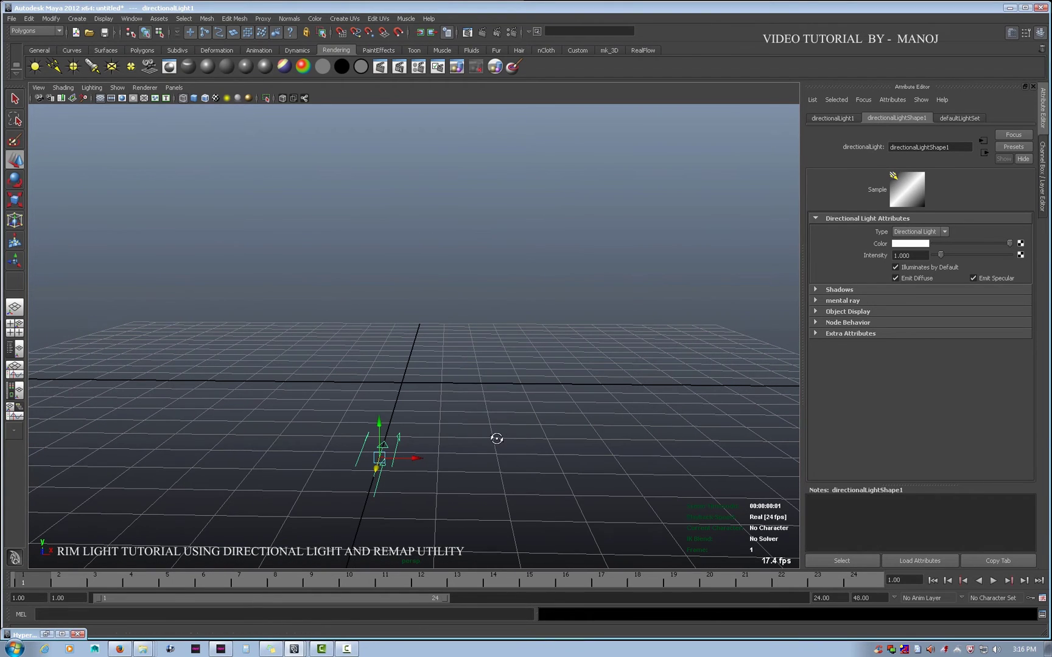
Draw a polygon cylinder standing on the grid.
click(108, 50)
click(142, 50)
click(74, 66)
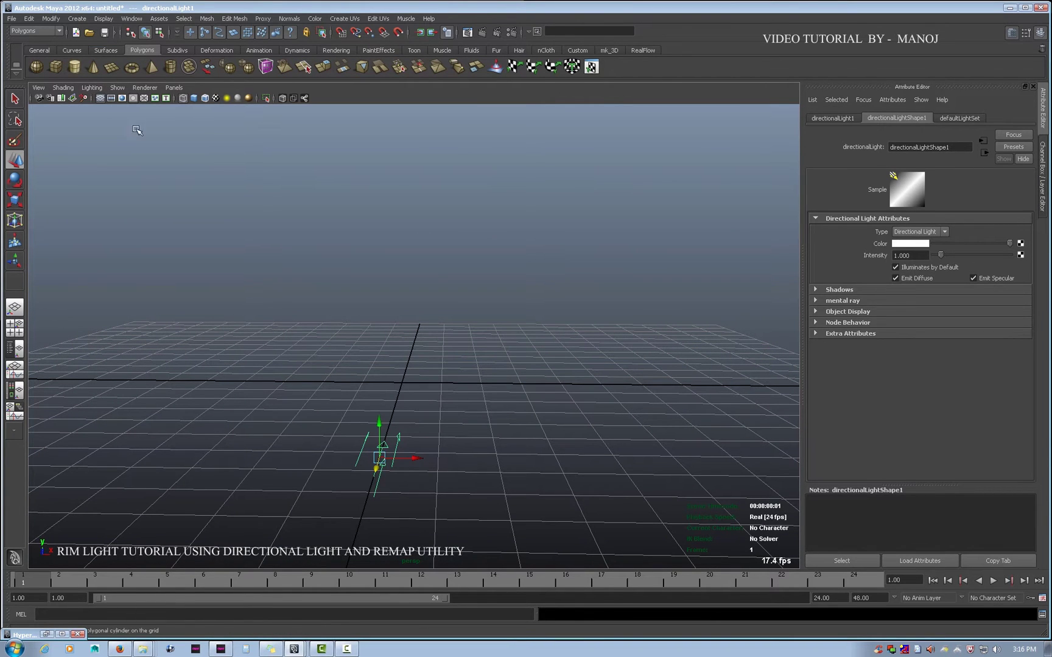
drag(395, 388, 481, 347)
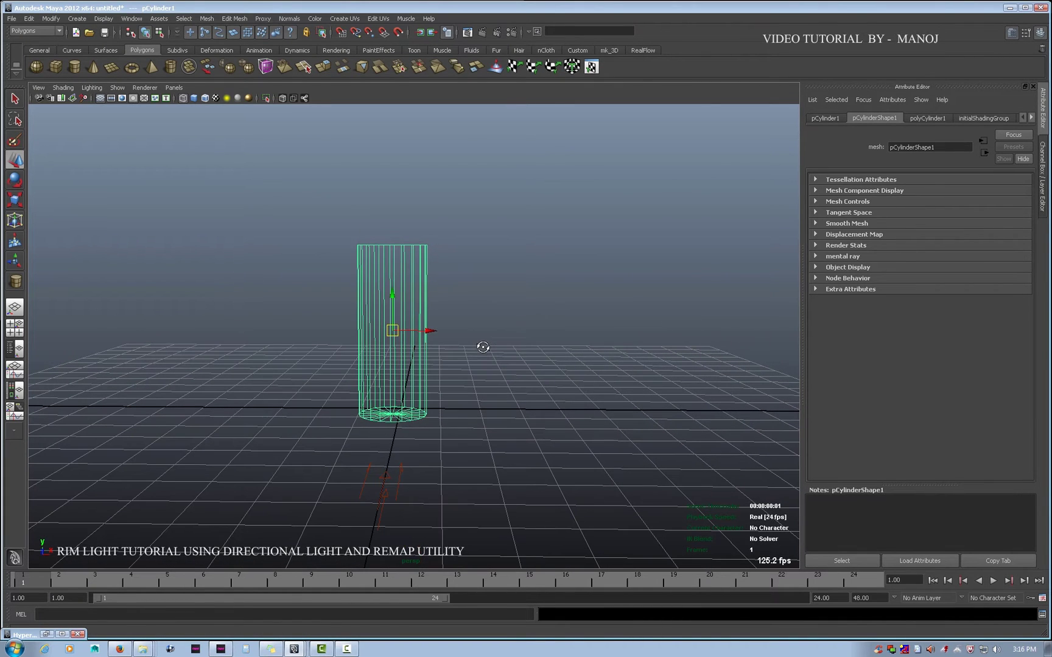
Test-render the current frame in the Render View, then close it.
click(485, 32)
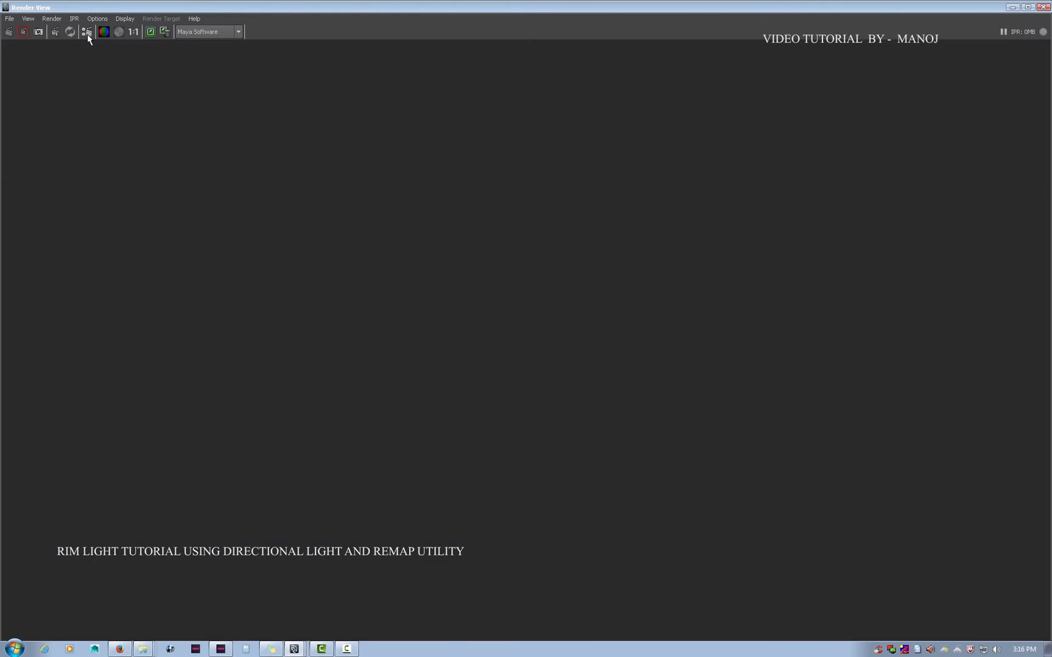
click(25, 32)
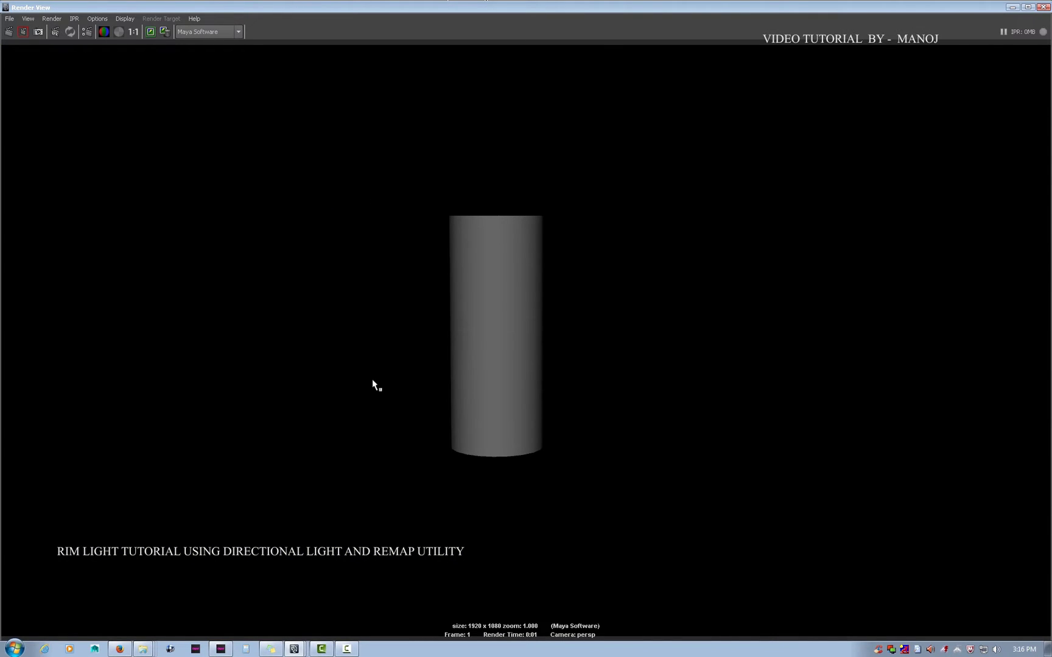
click(1043, 7)
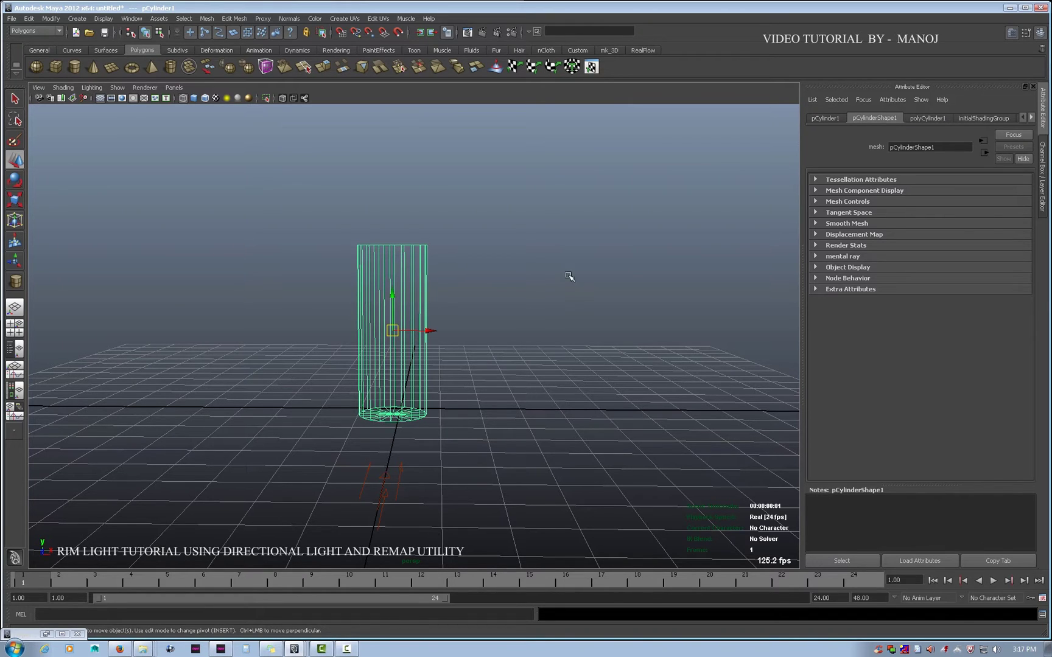
Load the selected directional light into the Hypershade work area.
click(610, 50)
click(382, 487)
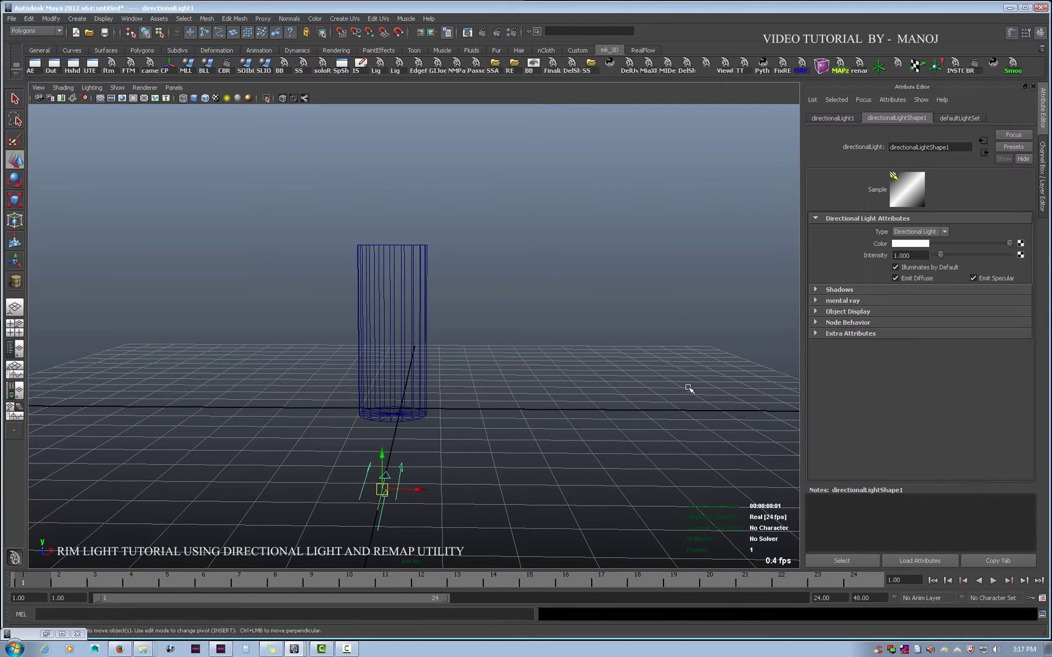
click(73, 63)
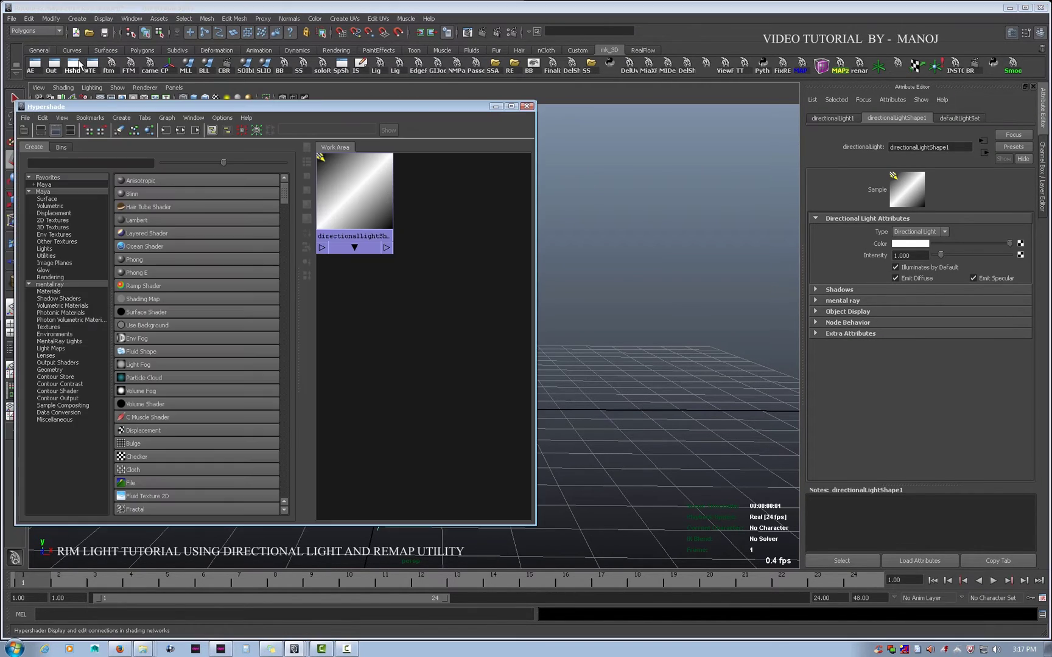
drag(349, 197, 467, 289)
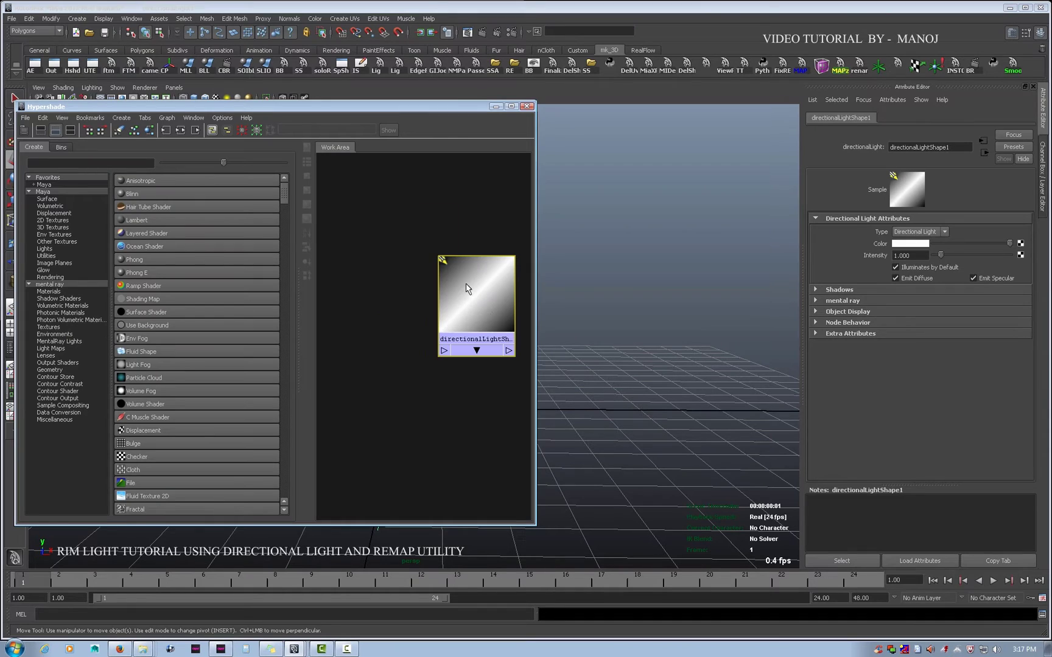
Add Remap Value and Sampler Info utility nodes, placing samplerInfo1 above remapValue1.
click(46, 256)
scroll(178, 393, down, 4)
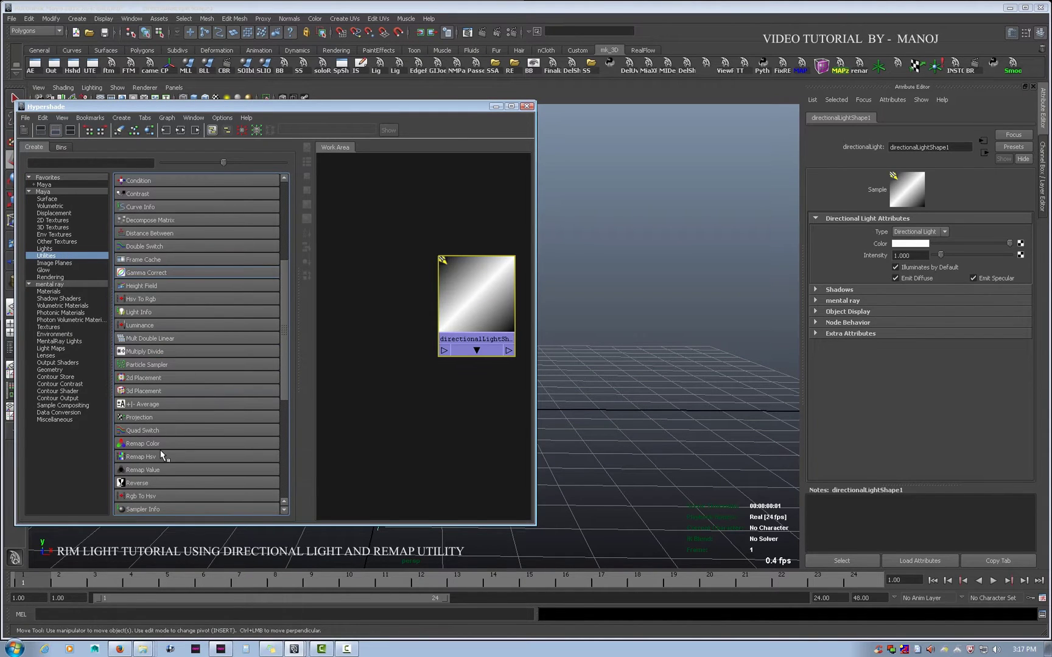
click(152, 470)
drag(361, 291, 386, 353)
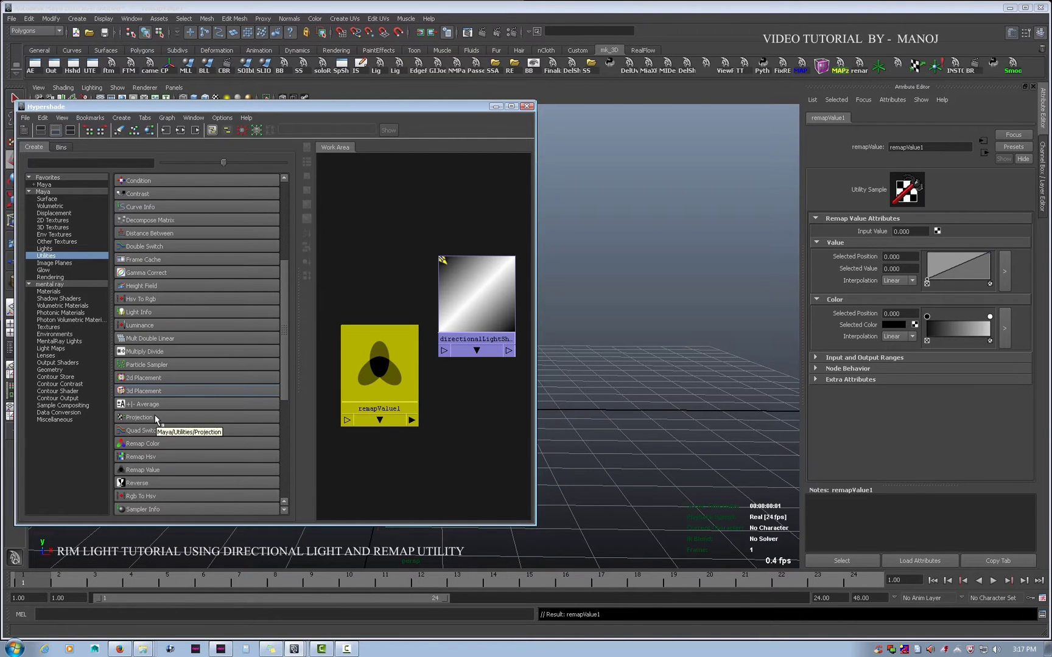
scroll(198, 449, down, 3)
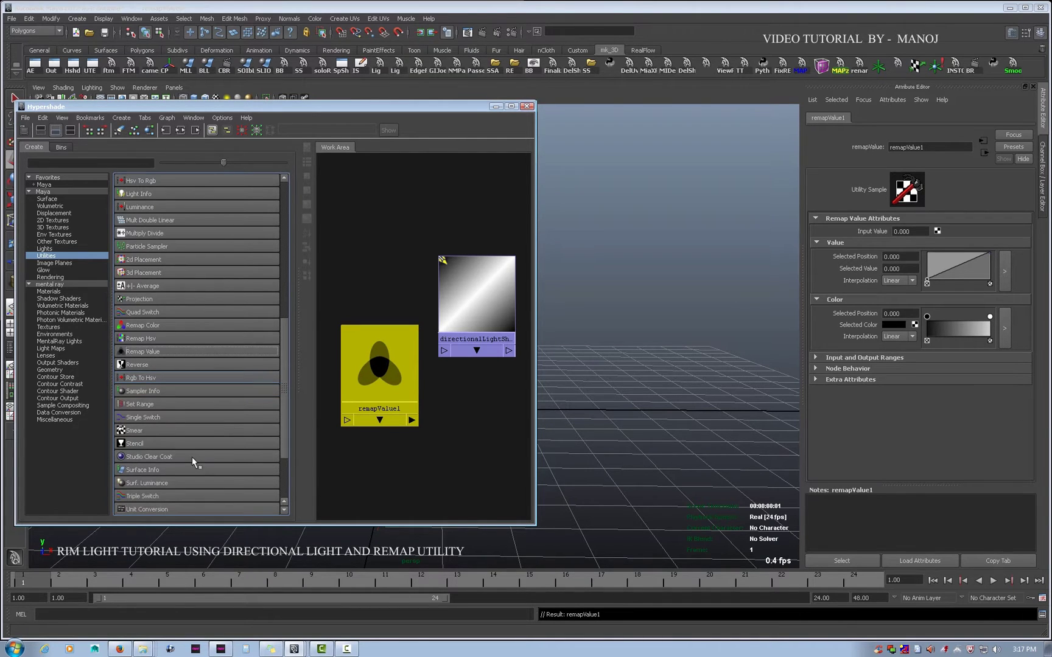
click(164, 391)
drag(363, 447, 364, 274)
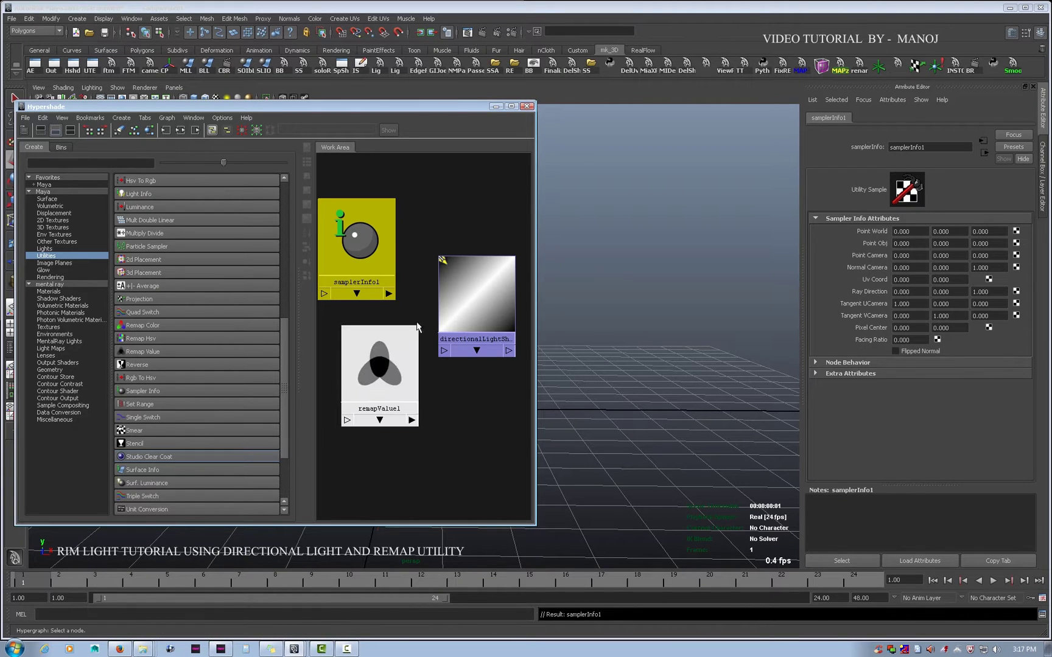
Invert remapValue1's Value curve to fall from 1 to 0 with Smooth interpolation.
click(481, 292)
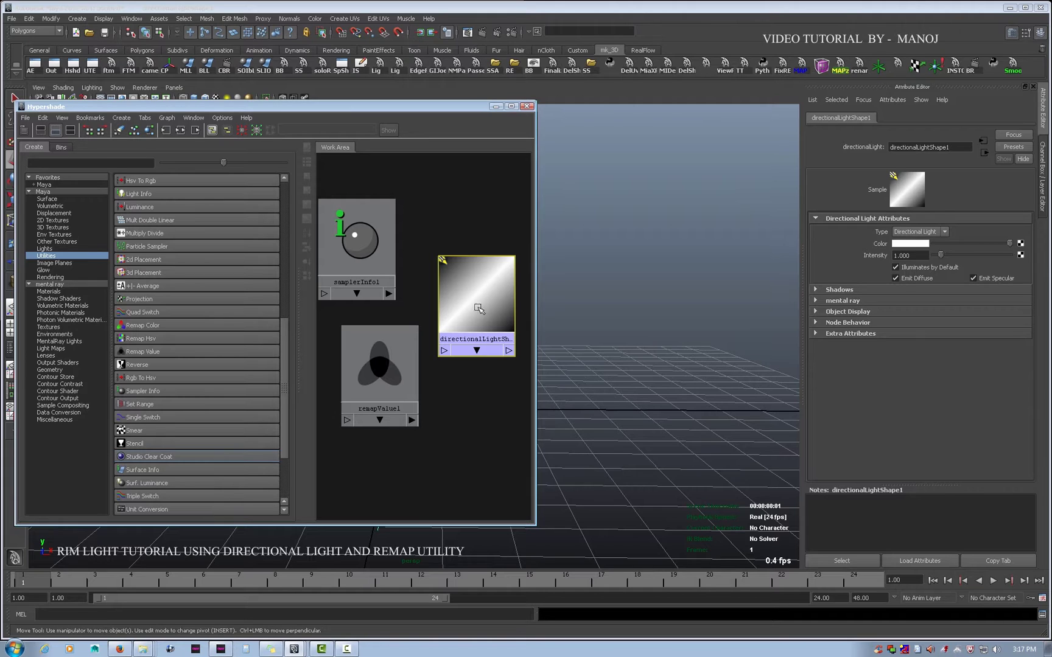
click(384, 366)
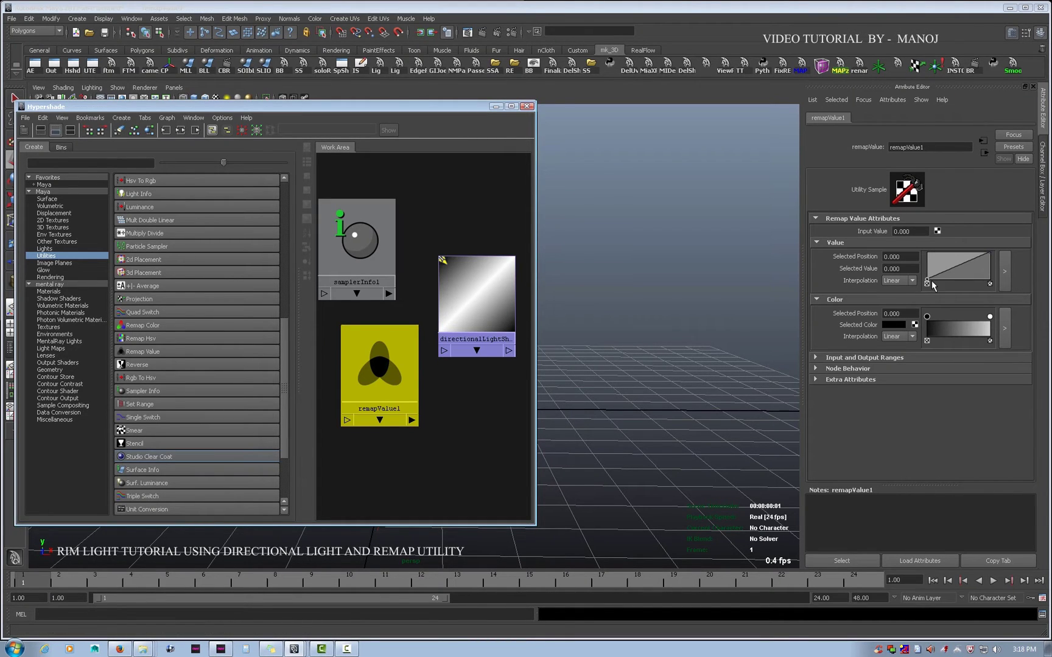
drag(927, 282, 910, 250)
drag(990, 253, 1000, 291)
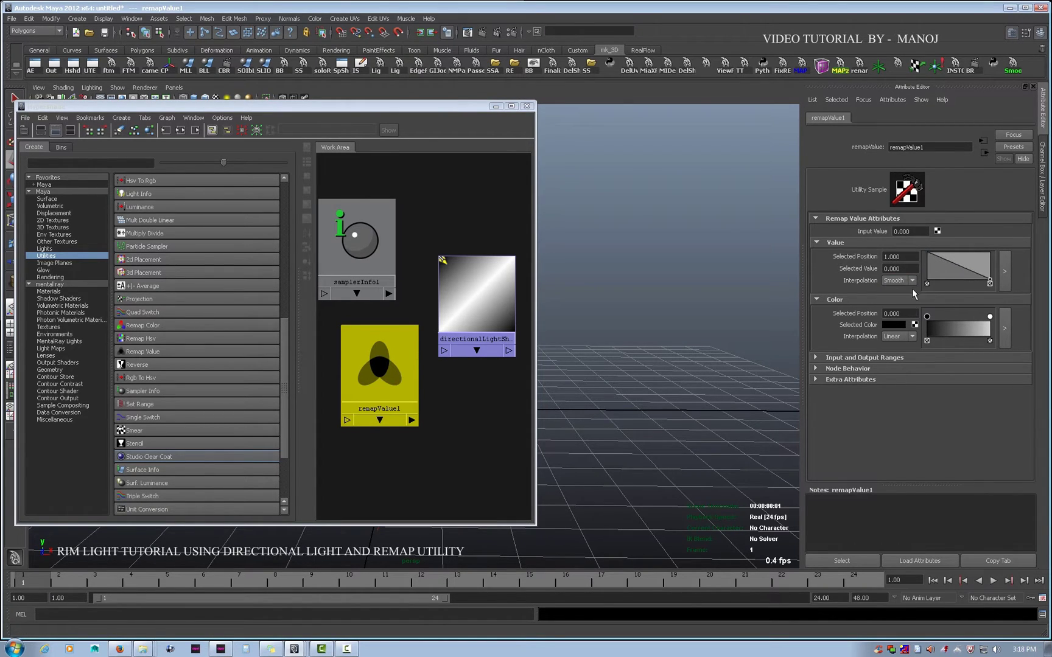
click(927, 252)
click(900, 280)
click(904, 308)
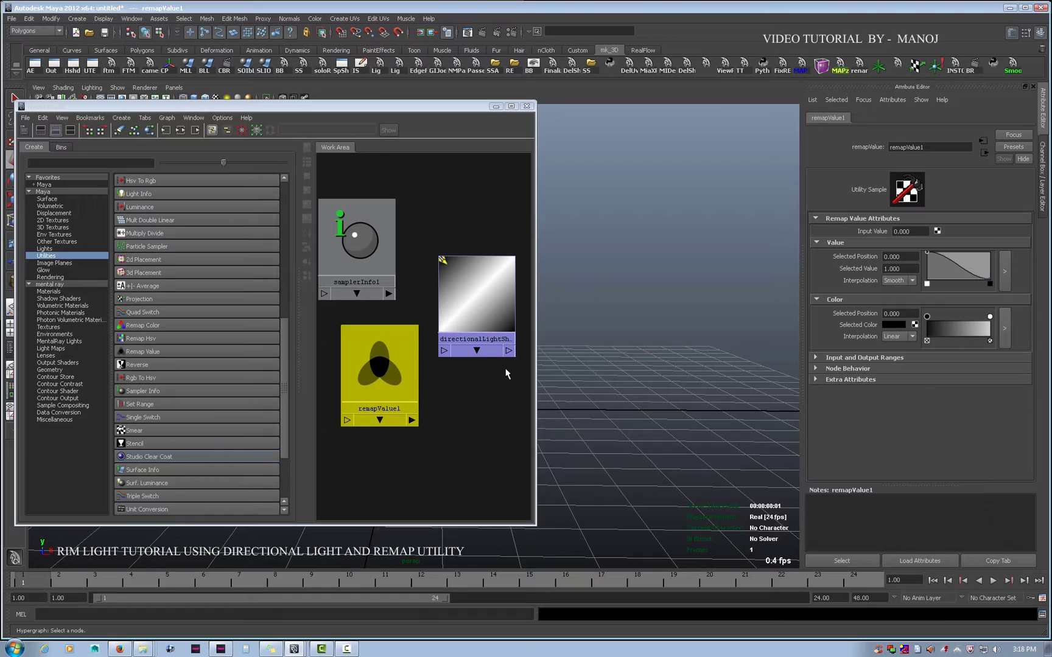
Show directionalLightShape1's attributes, including its Extra Attributes section.
click(478, 321)
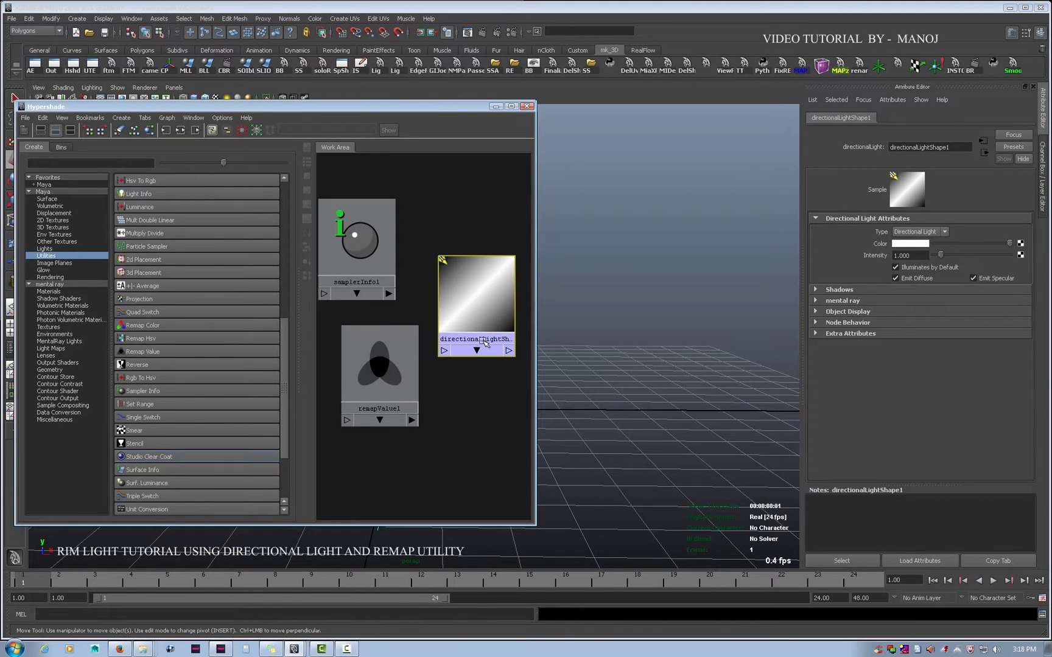
click(854, 333)
click(858, 334)
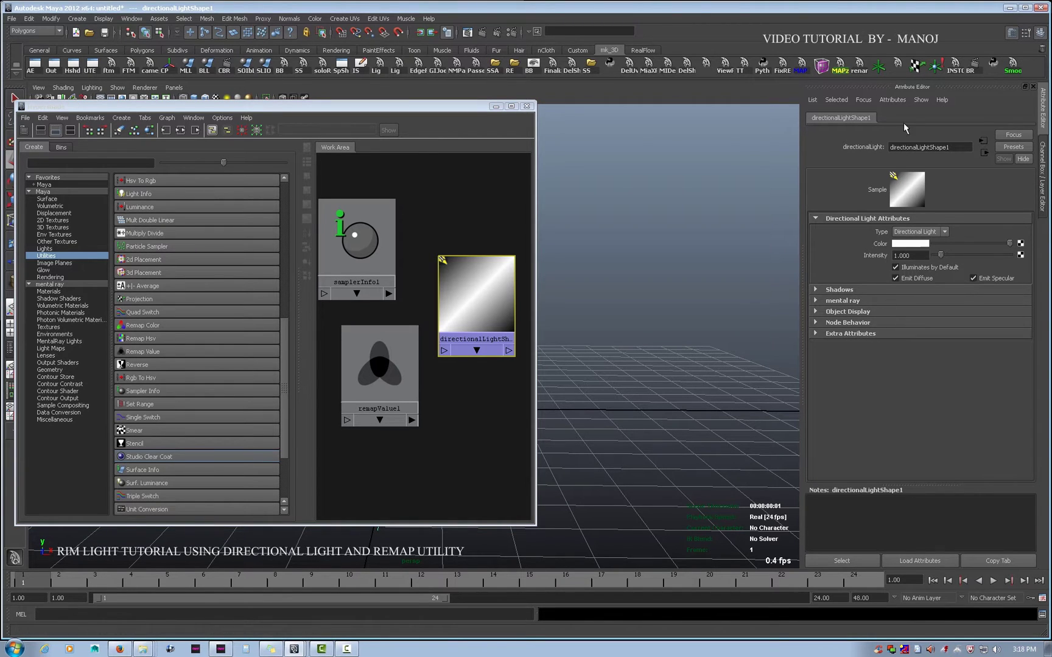
Add float attributes 'start' and 'end' to the light shape.
click(893, 100)
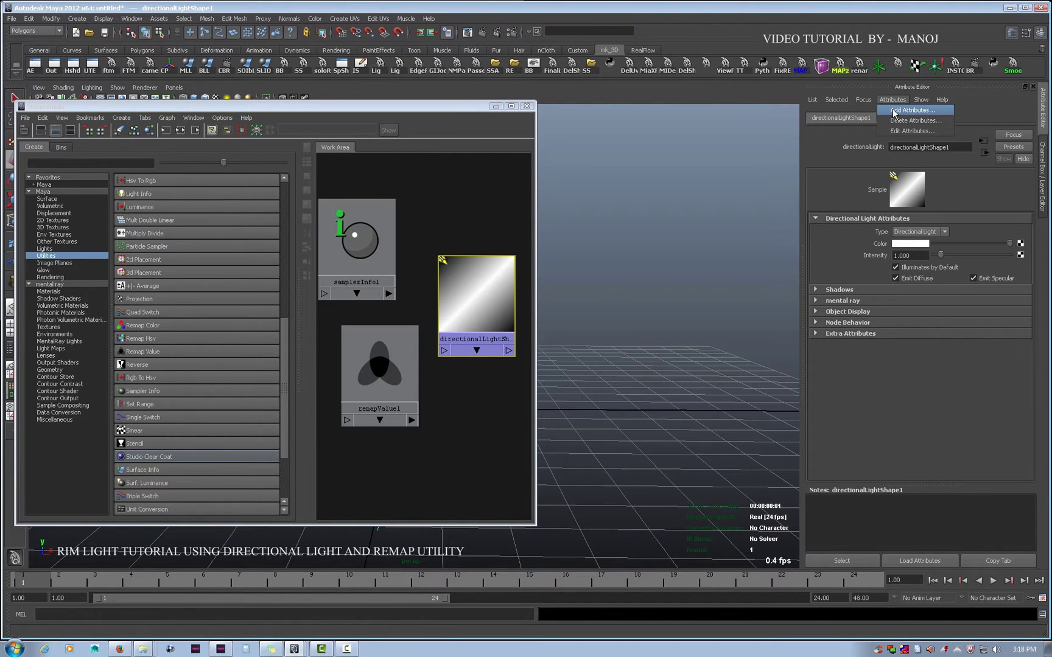
click(908, 112)
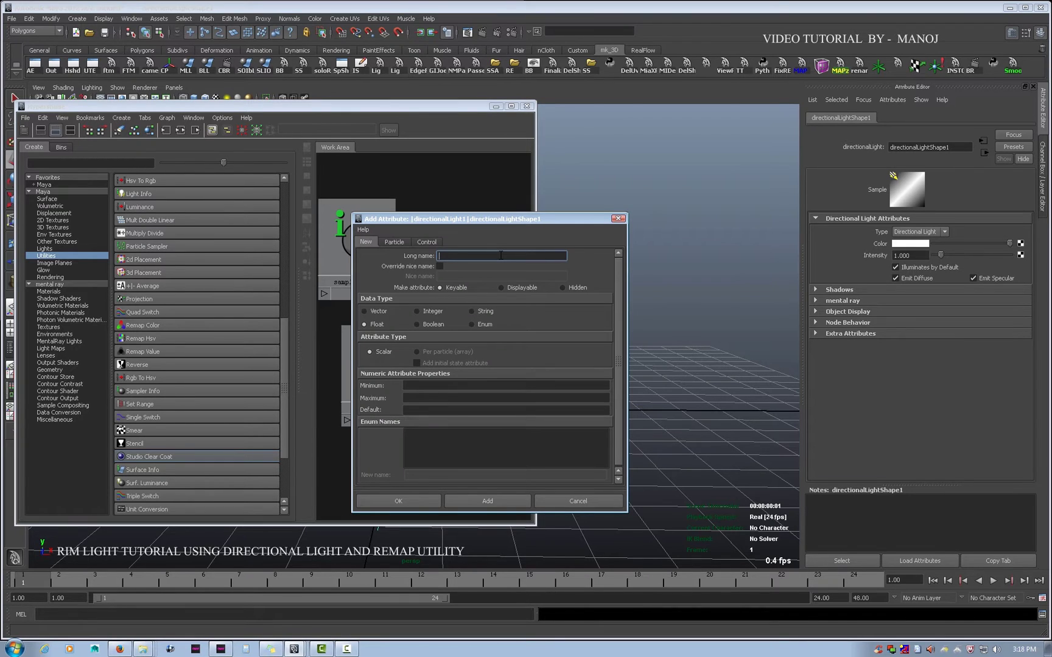
click(440, 267)
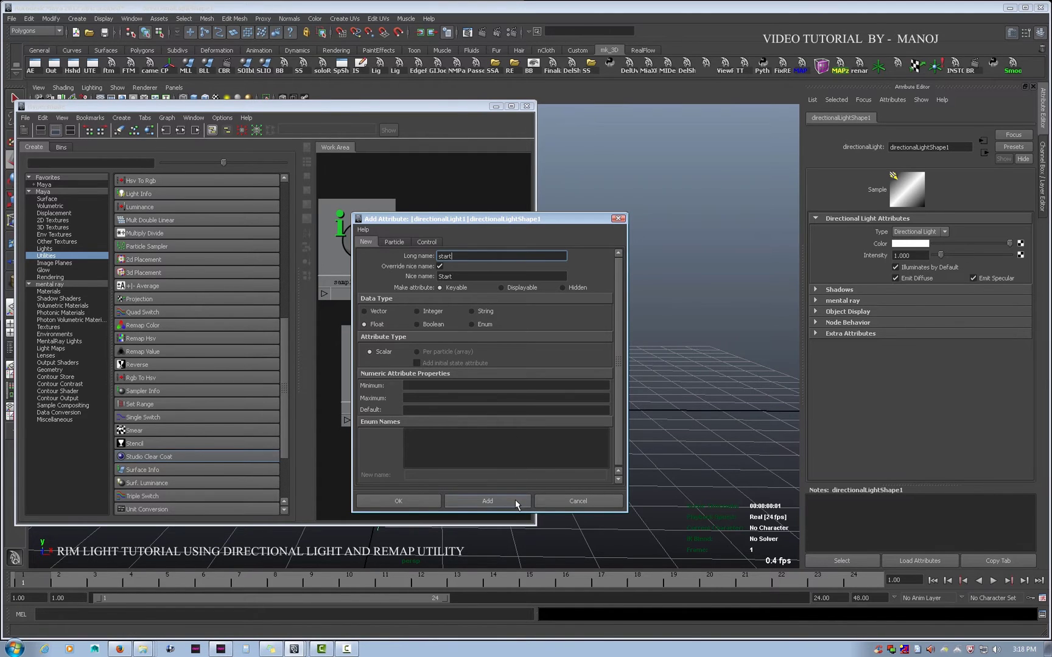
click(439, 267)
click(439, 267)
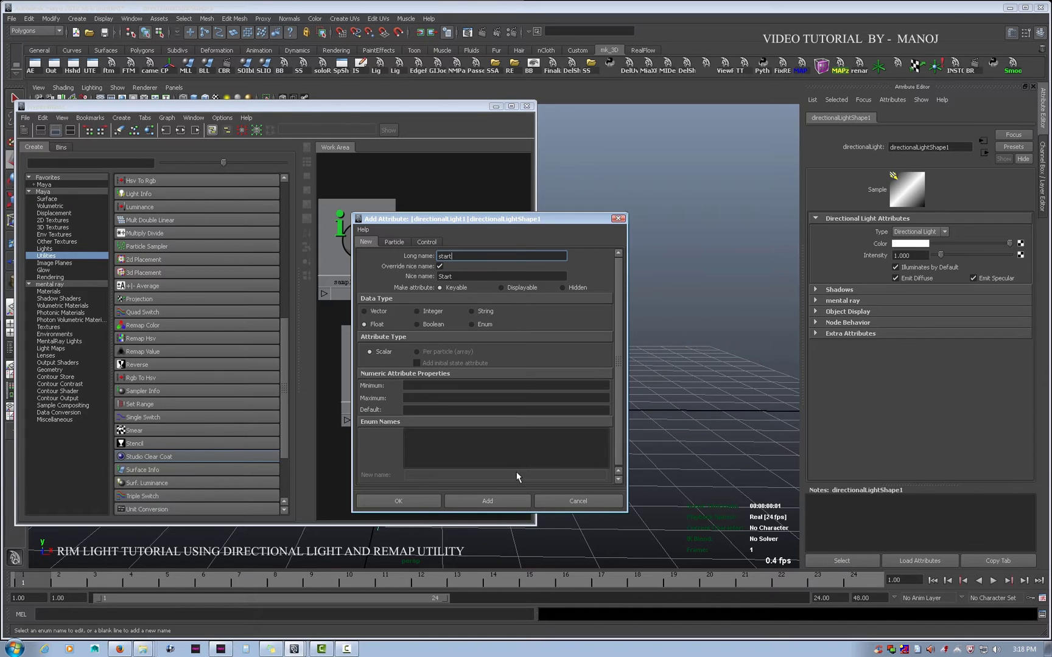
click(439, 267)
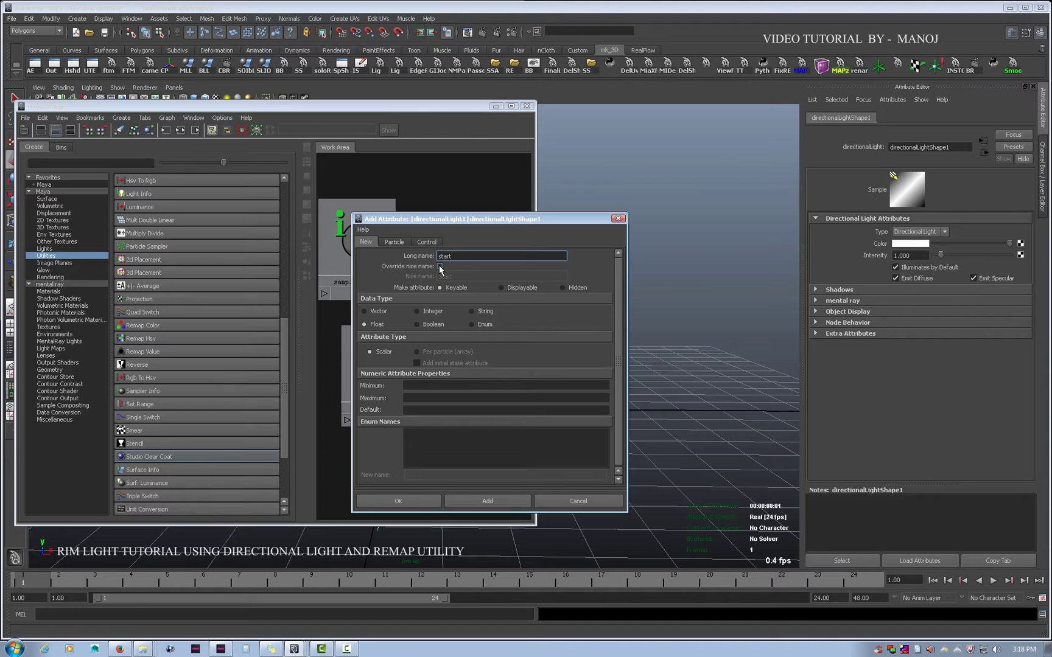
click(481, 500)
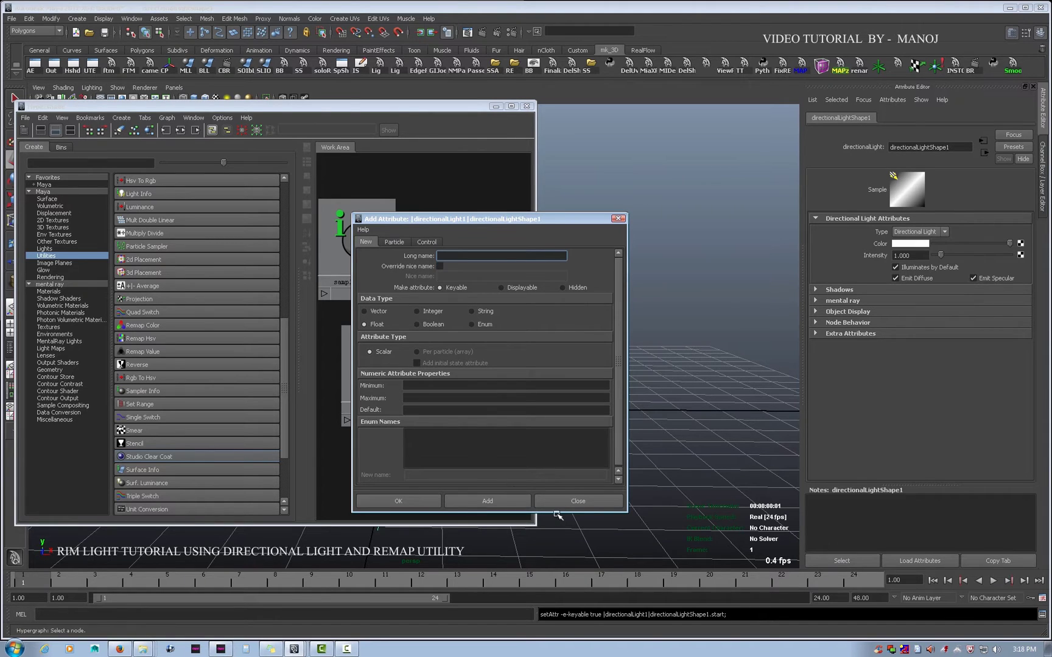
click(468, 261)
text(end)
click(490, 500)
click(577, 501)
click(851, 333)
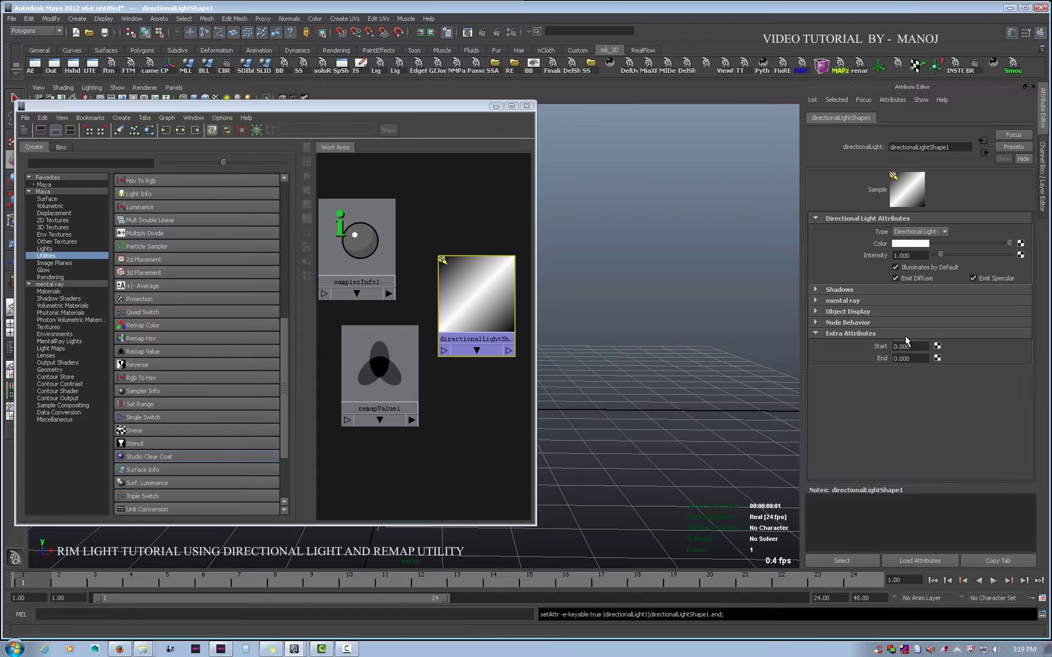
Add float attributes 'sensi', 'rimintensity', 'startintnesi' and 'endintensi' to the light.
click(901, 100)
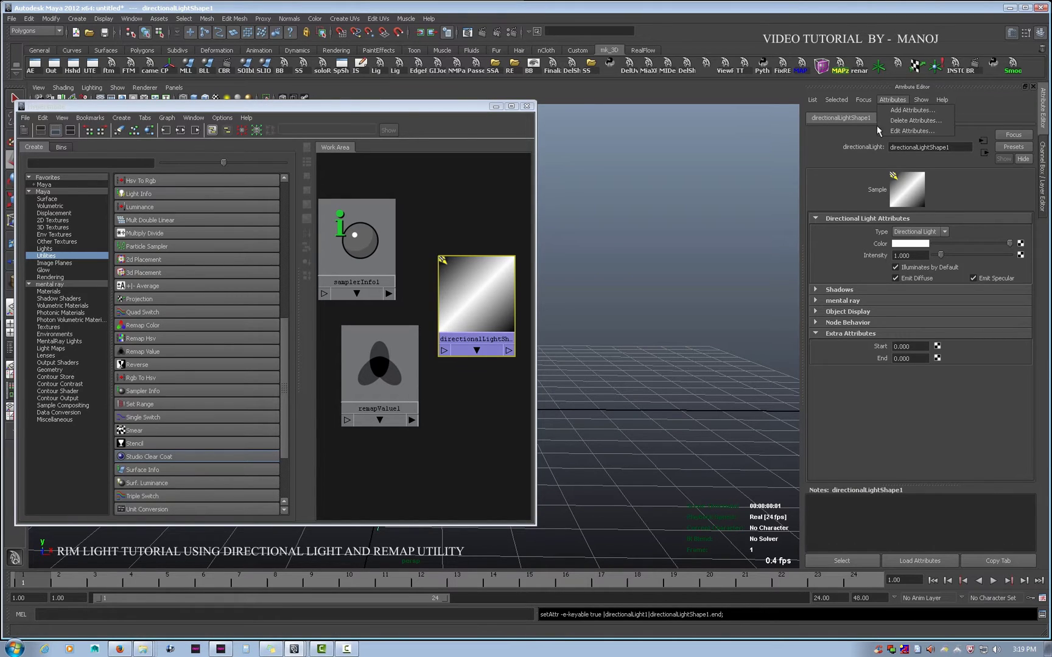
click(912, 110)
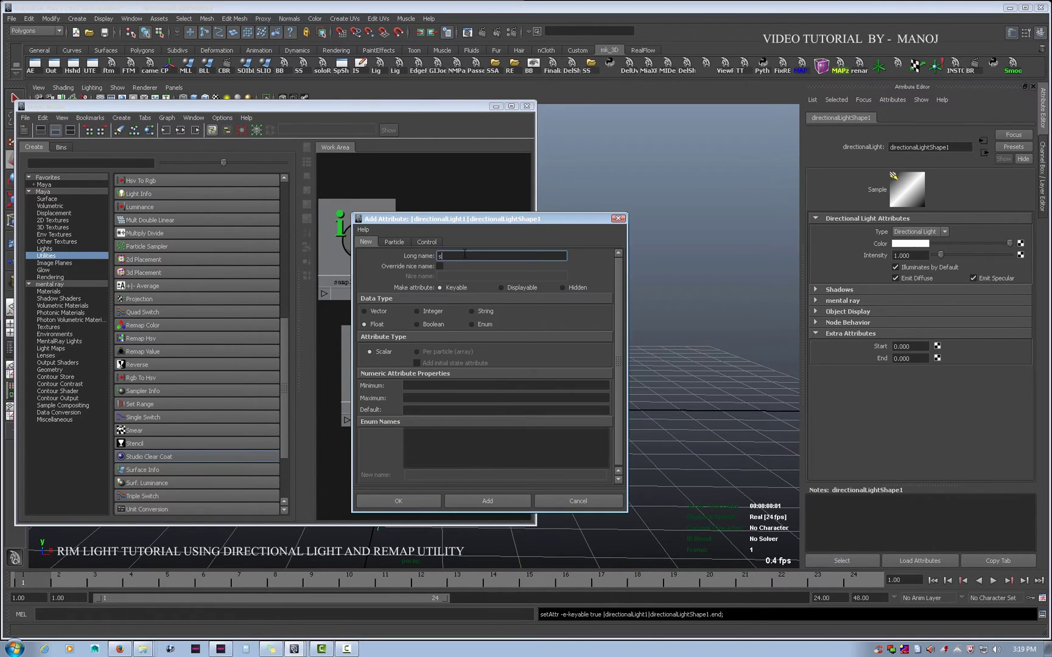
text(sensi)
click(440, 266)
click(509, 501)
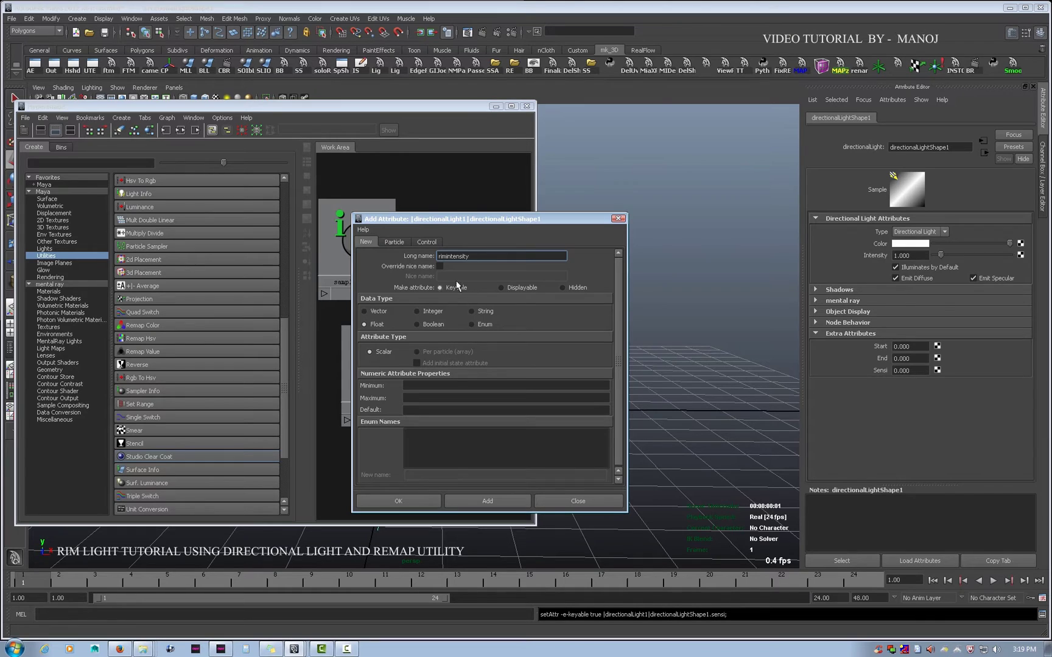
click(440, 266)
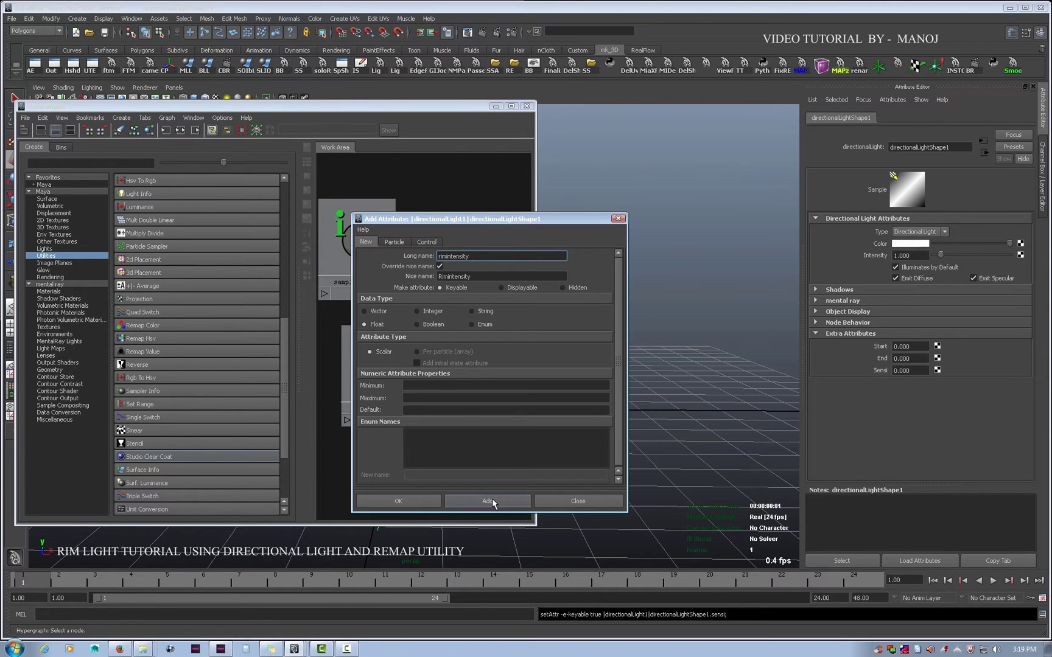
click(484, 501)
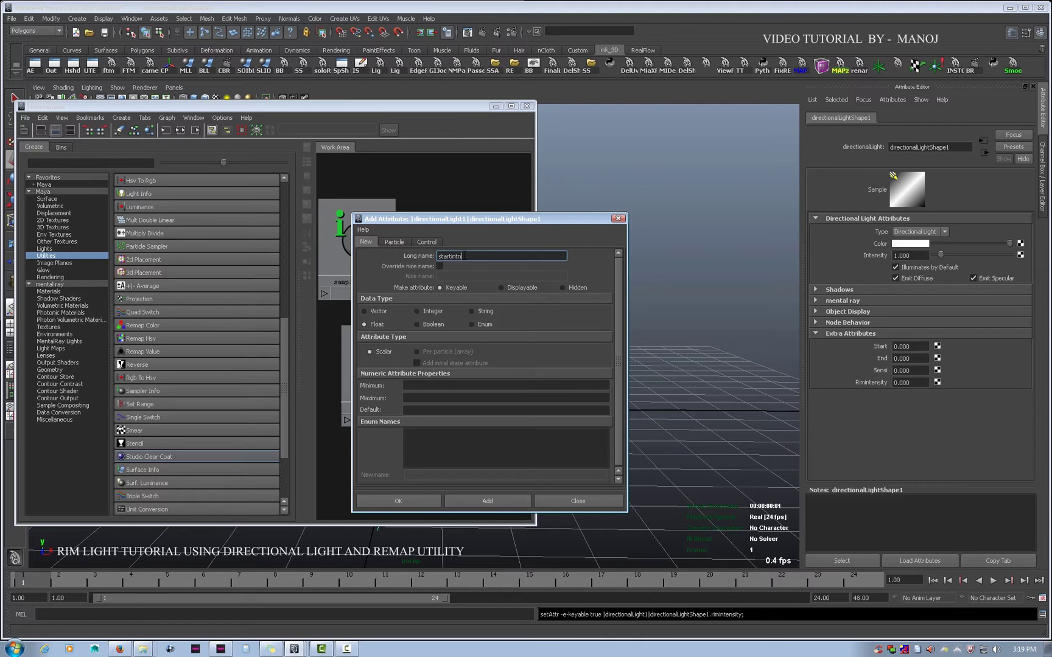
click(440, 268)
click(508, 503)
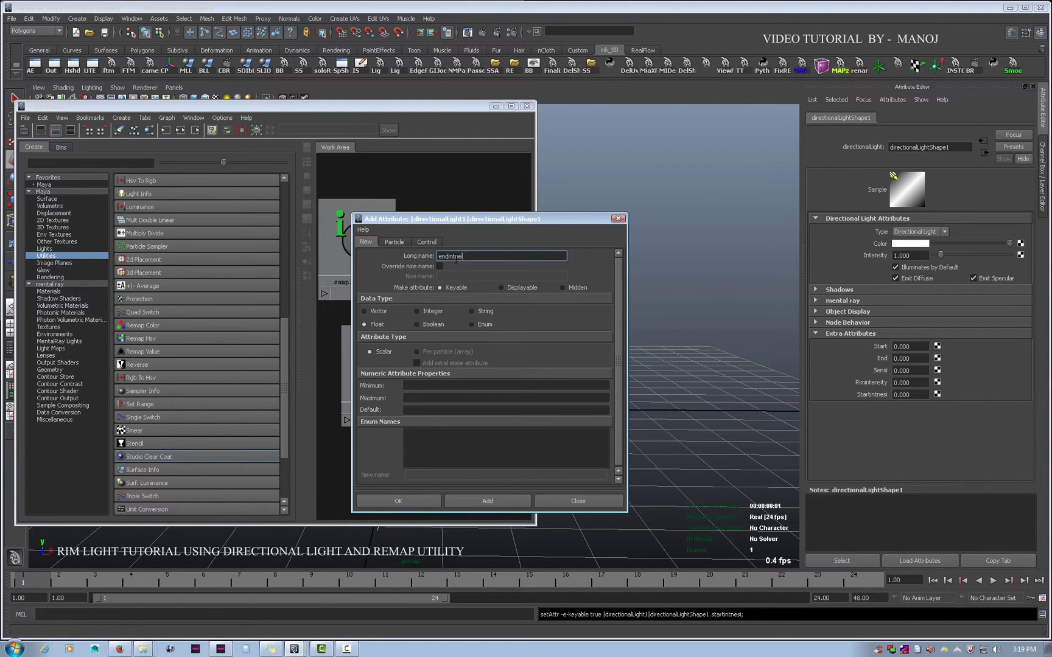
double_click(476, 260)
click(475, 260)
click(509, 504)
Set the light's extra attributes Sensi to 0.5, End to 1 and Rimintensity to 1.
click(541, 501)
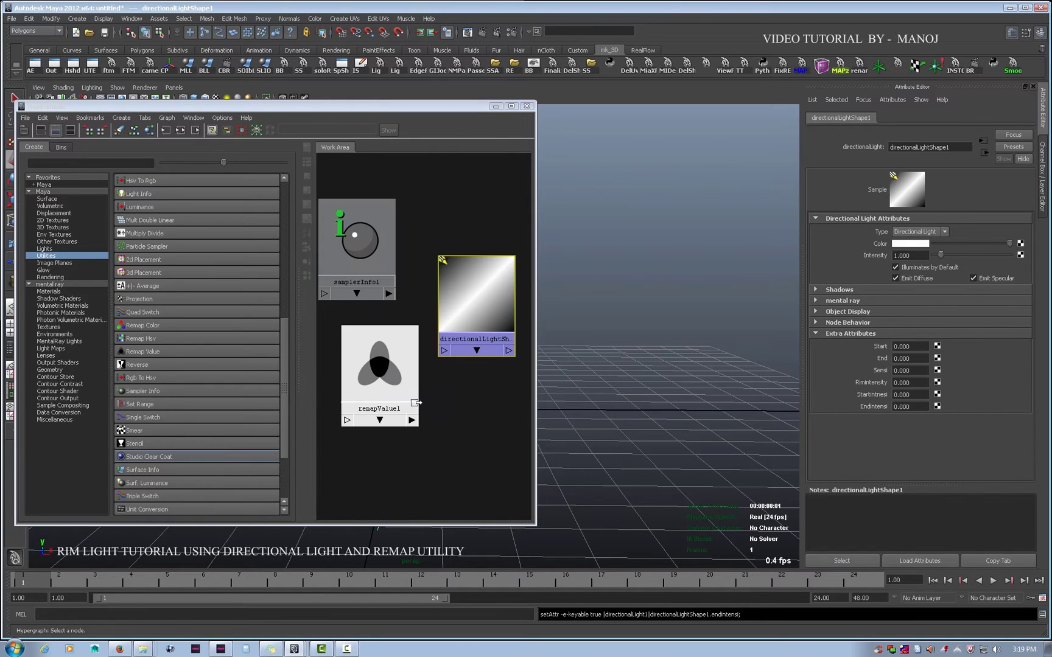
click(380, 371)
click(464, 321)
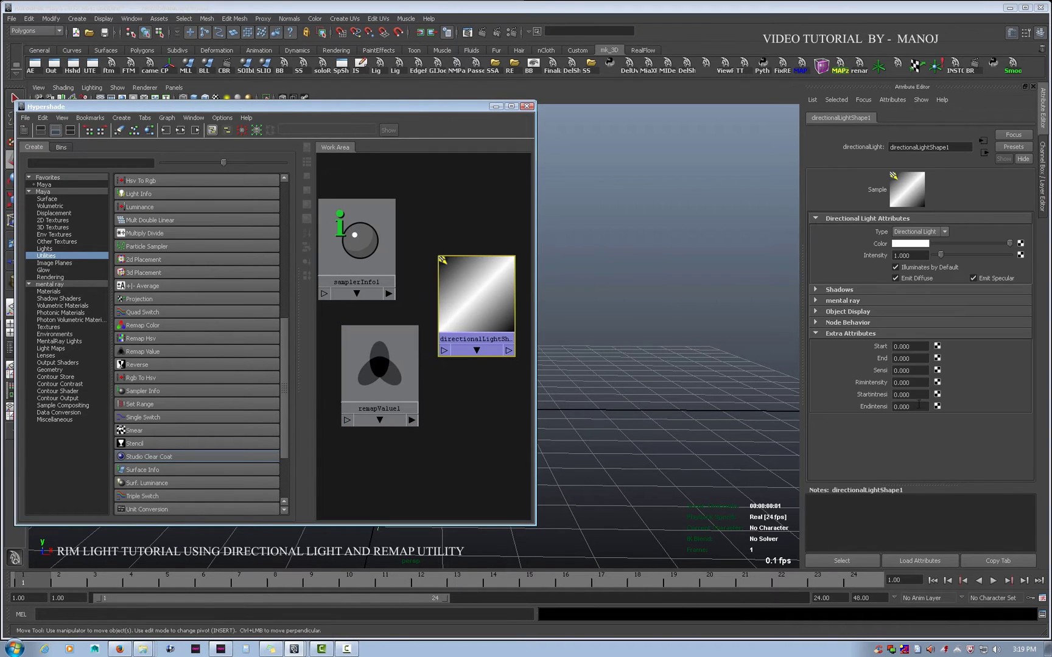
click(820, 360)
text(0.5)
key(Tab)
click(911, 358)
text(1)
key(Tab)
key(Tab)
text(1)
key(Tab)
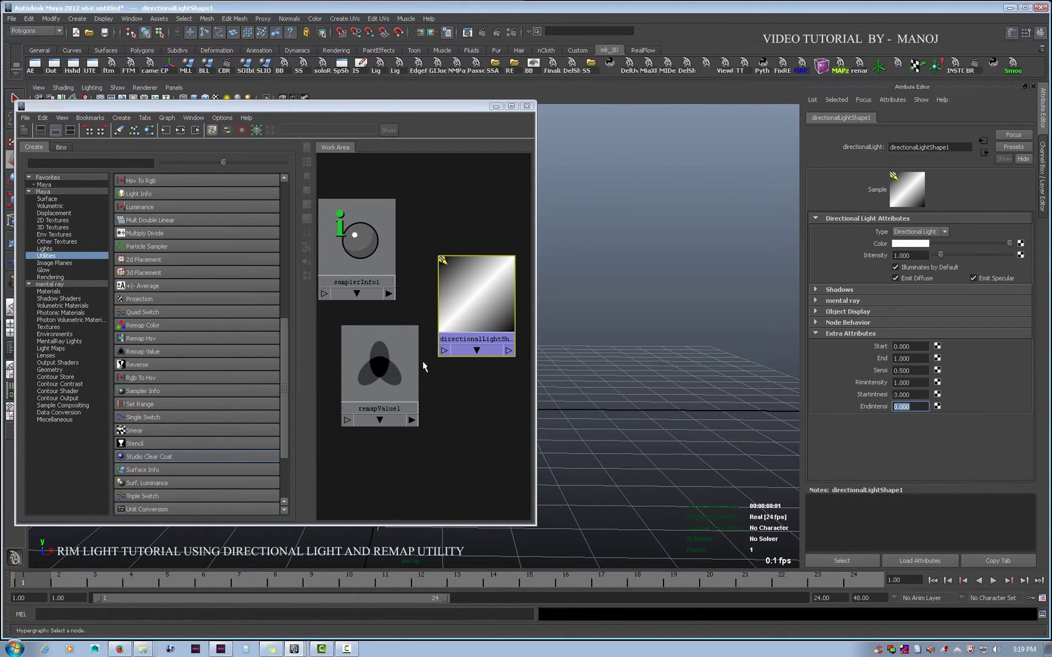
Open a Connection Editor from the light to remapValue1 with both value points expanded.
click(395, 365)
middle_drag(458, 319, 396, 364)
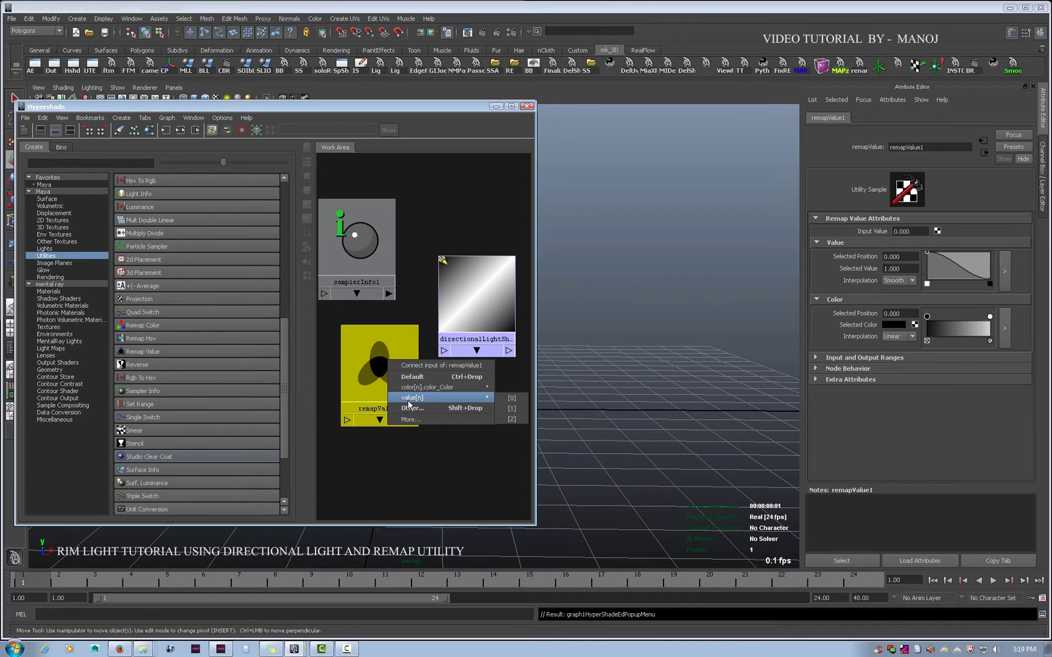
click(412, 408)
scroll(222, 444, down, 15)
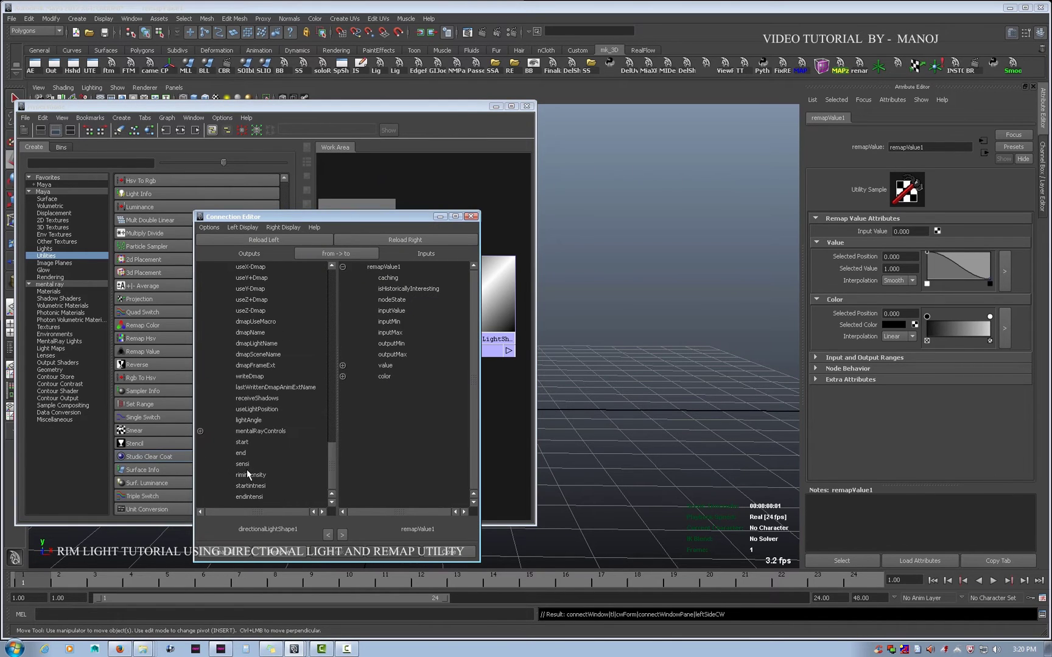
click(343, 365)
click(342, 376)
click(342, 420)
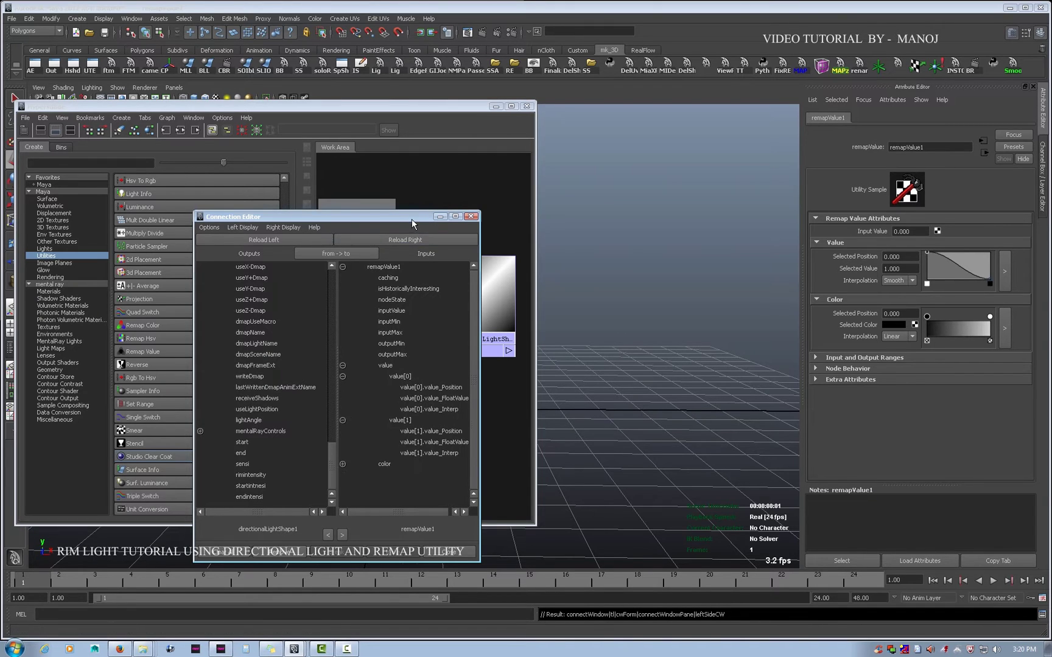
drag(308, 216, 211, 196)
Compare remapValue1's input/output ranges with the directional light's attributes.
click(403, 365)
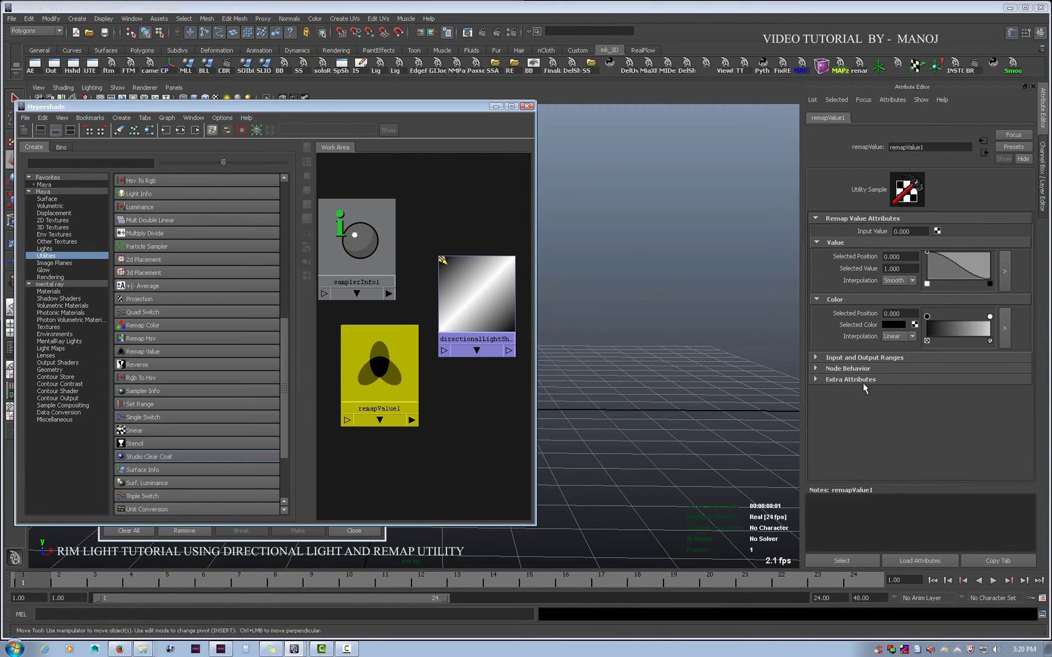
click(862, 359)
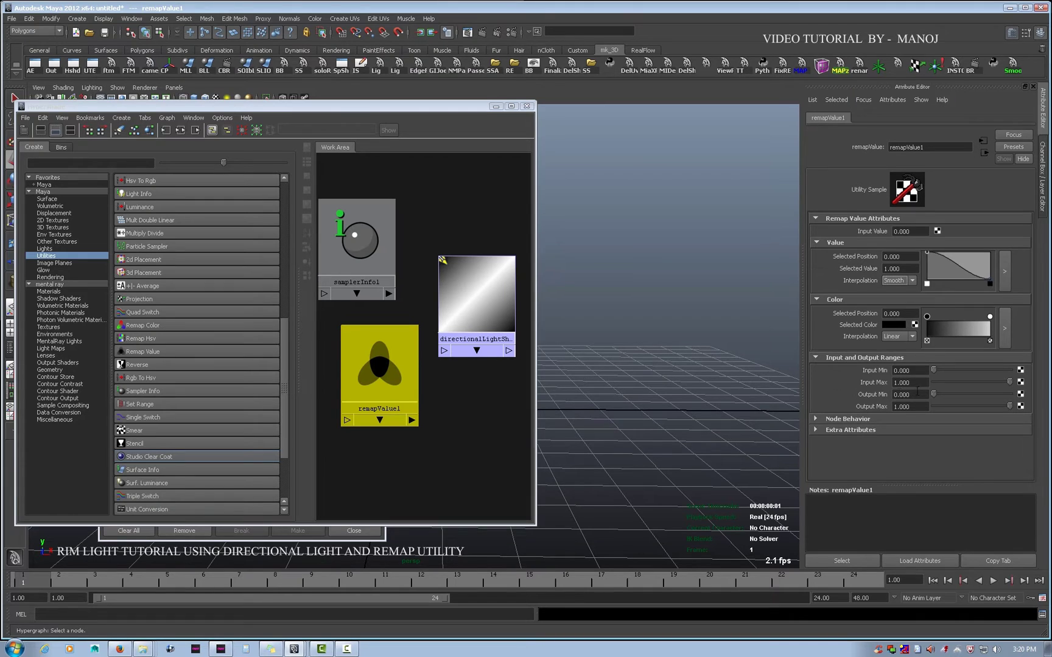
click(463, 294)
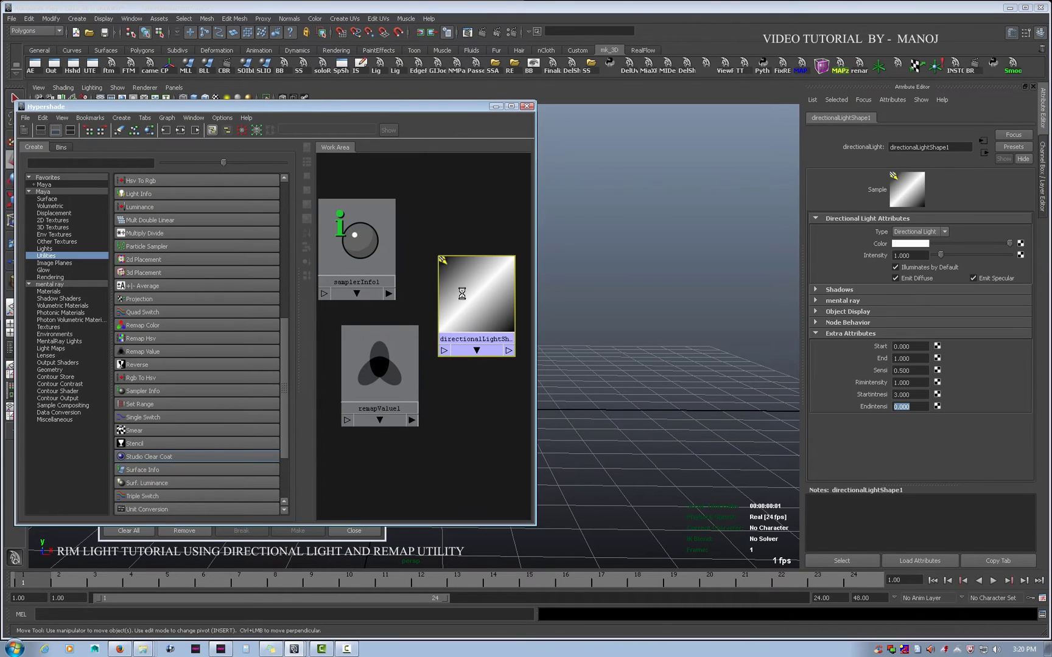
click(379, 371)
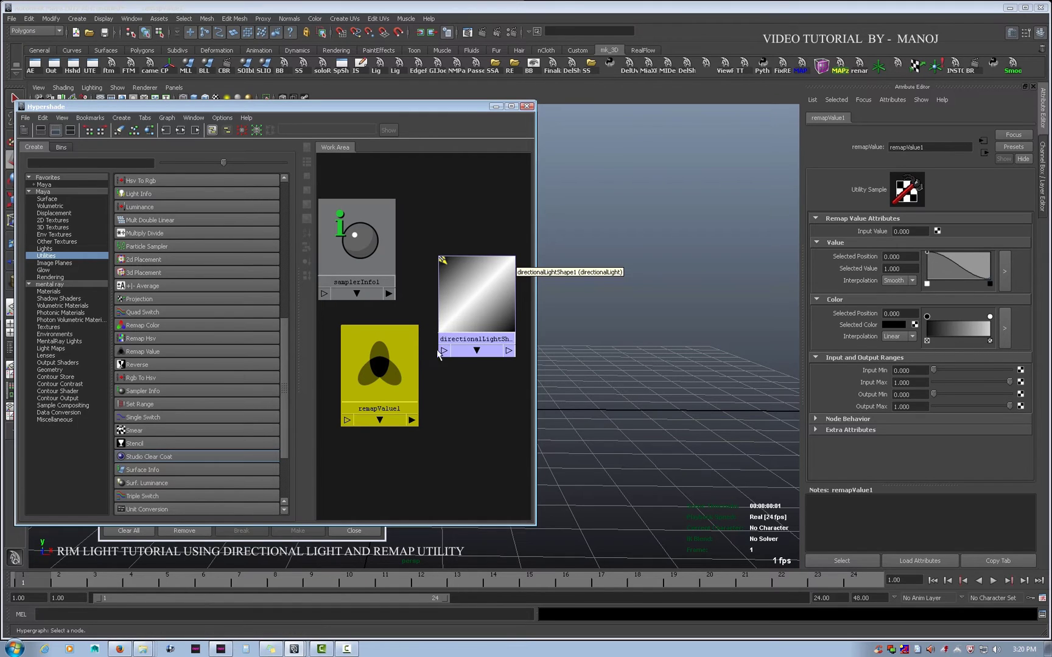
click(457, 309)
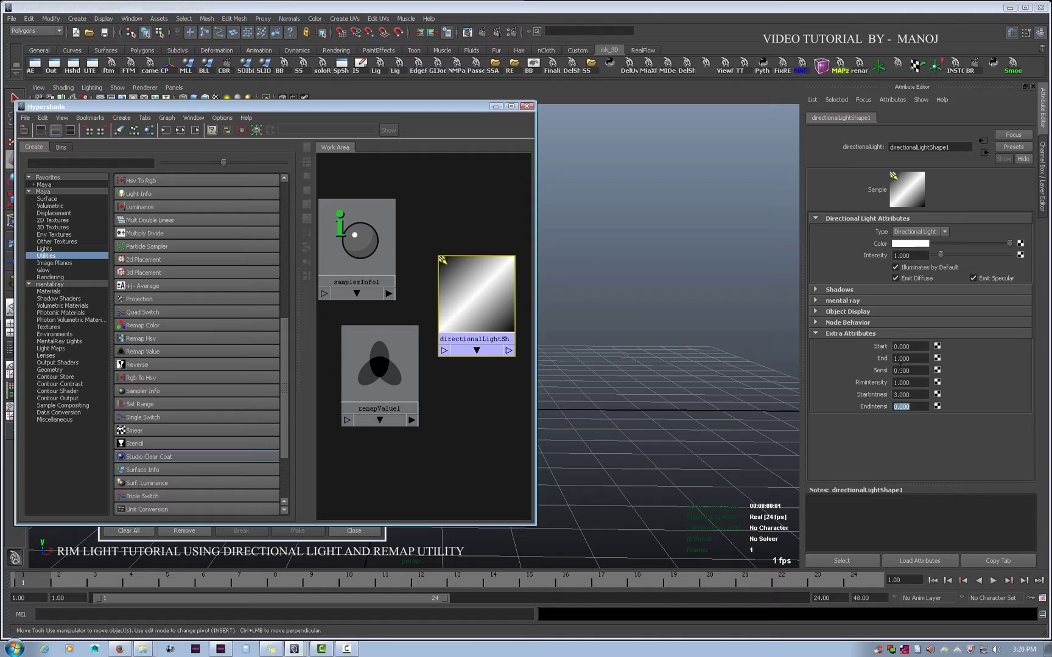
click(379, 366)
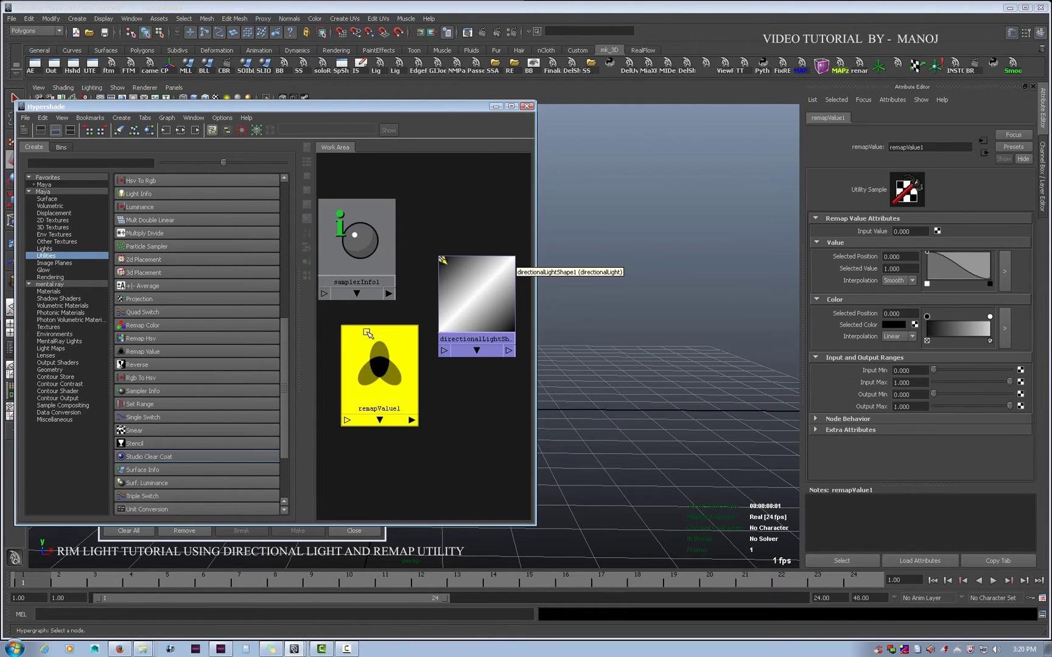
click(478, 304)
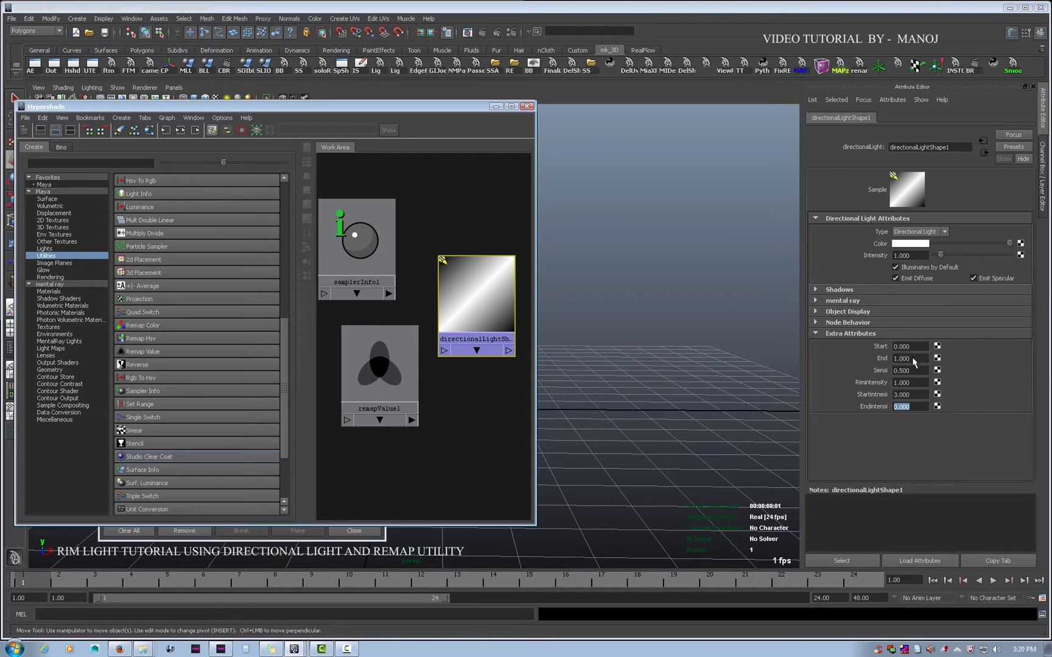
Connect start to value[0].value_Position and end to value[1].value_Position.
click(222, 540)
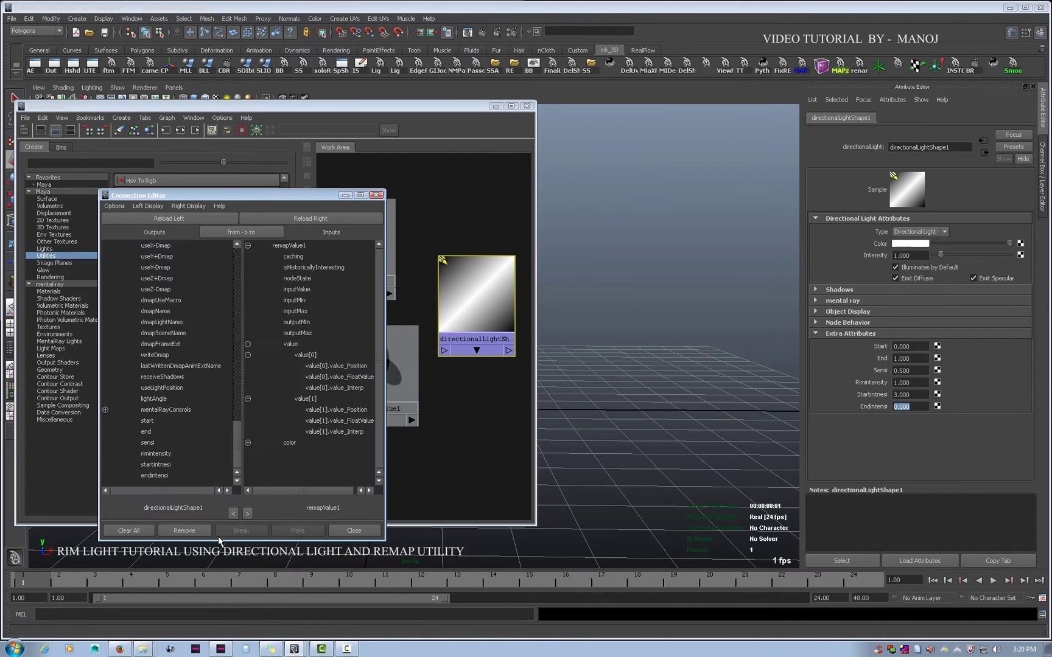
click(164, 422)
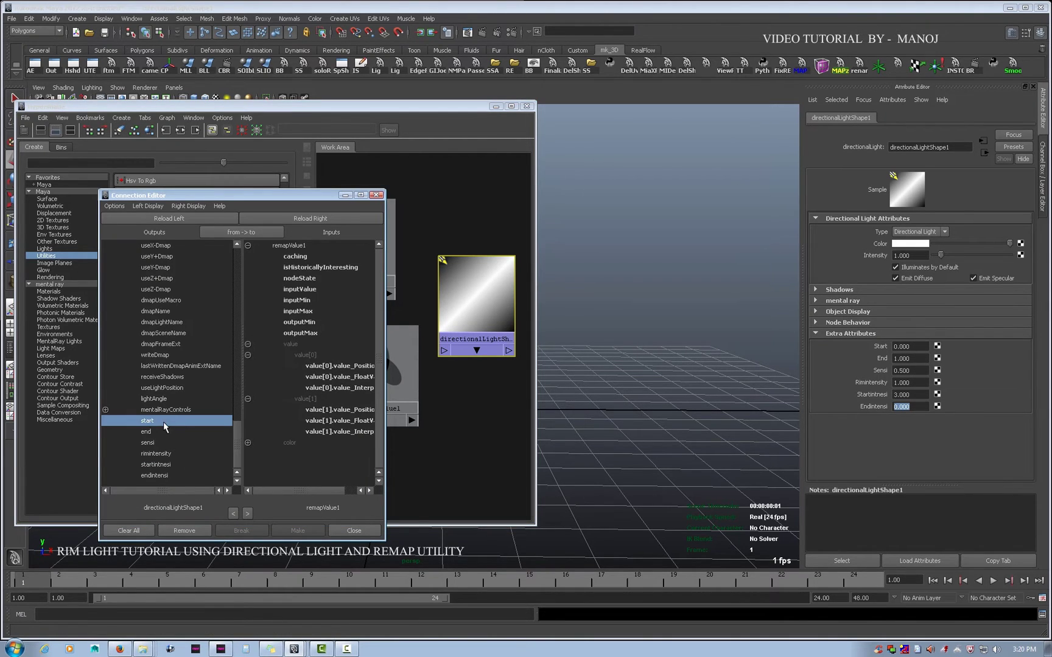
click(323, 369)
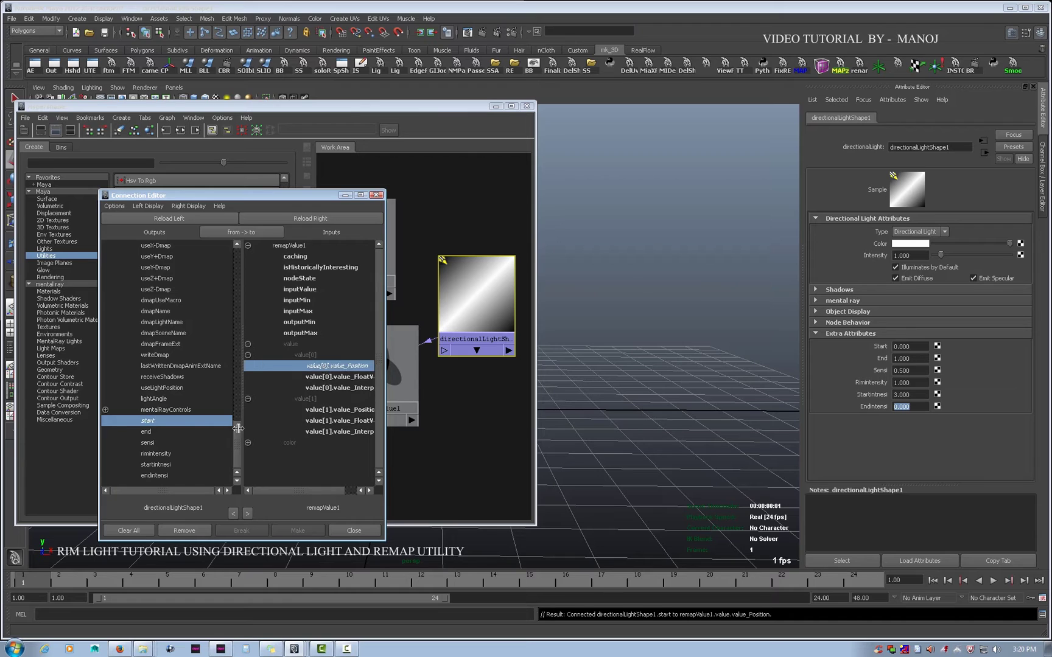
click(162, 433)
click(333, 409)
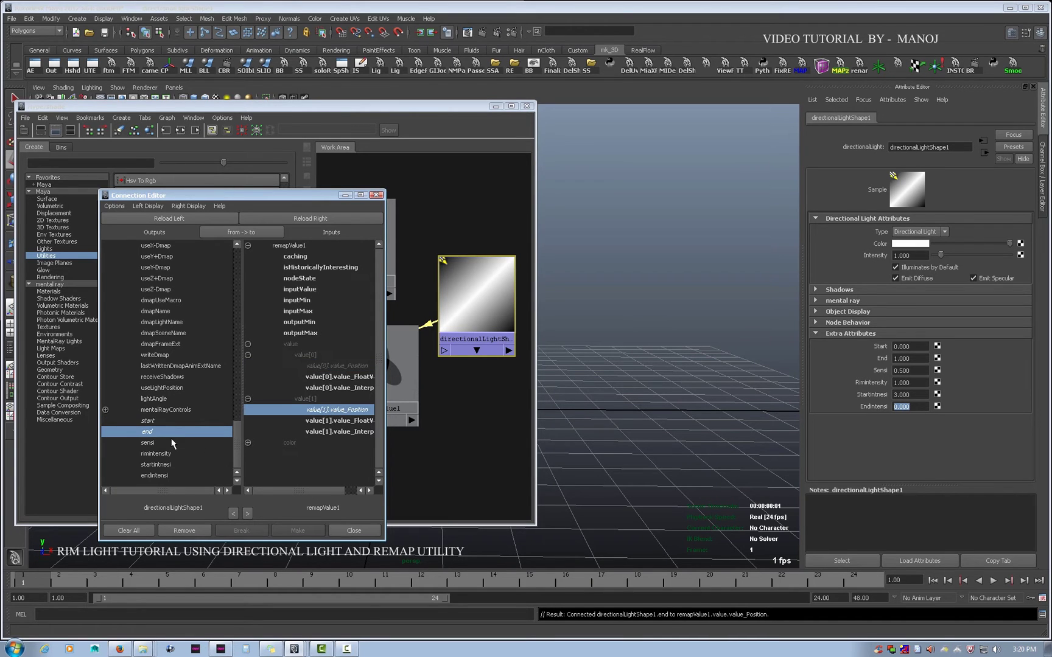
click(403, 385)
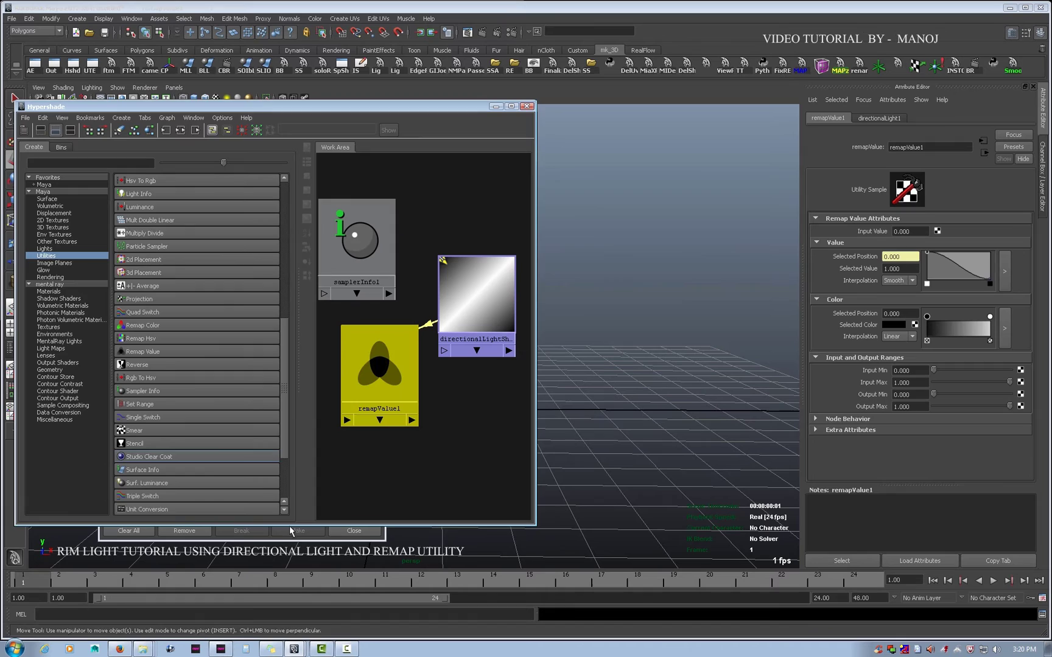
click(271, 540)
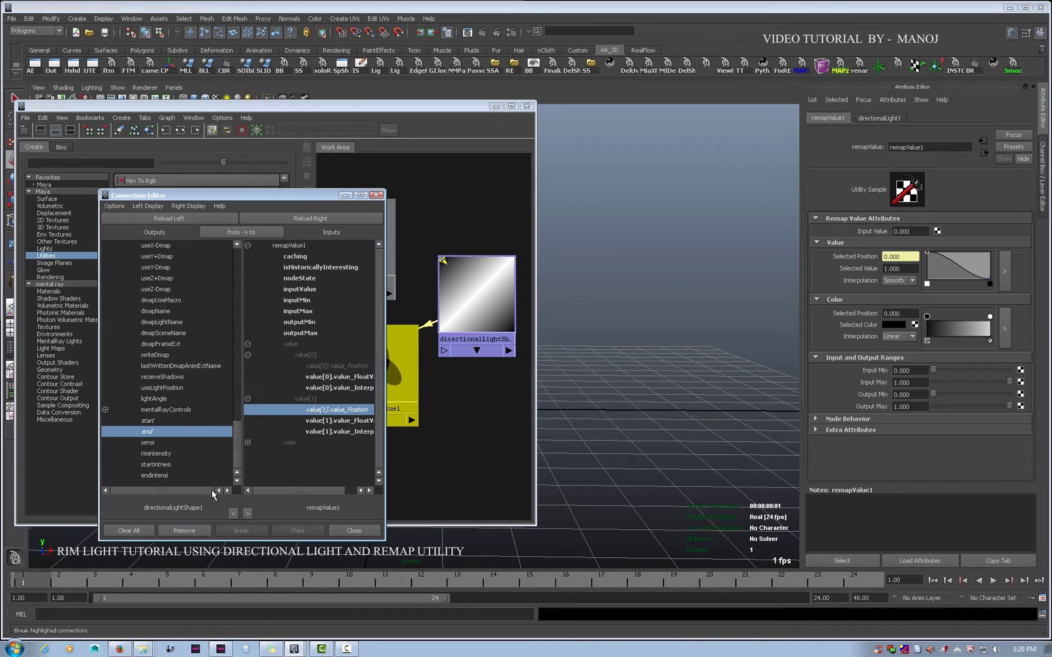
Connect startintnesi to value[0].value_FloatValue and endintensi to value[1].value_FloatValue.
click(163, 465)
click(340, 377)
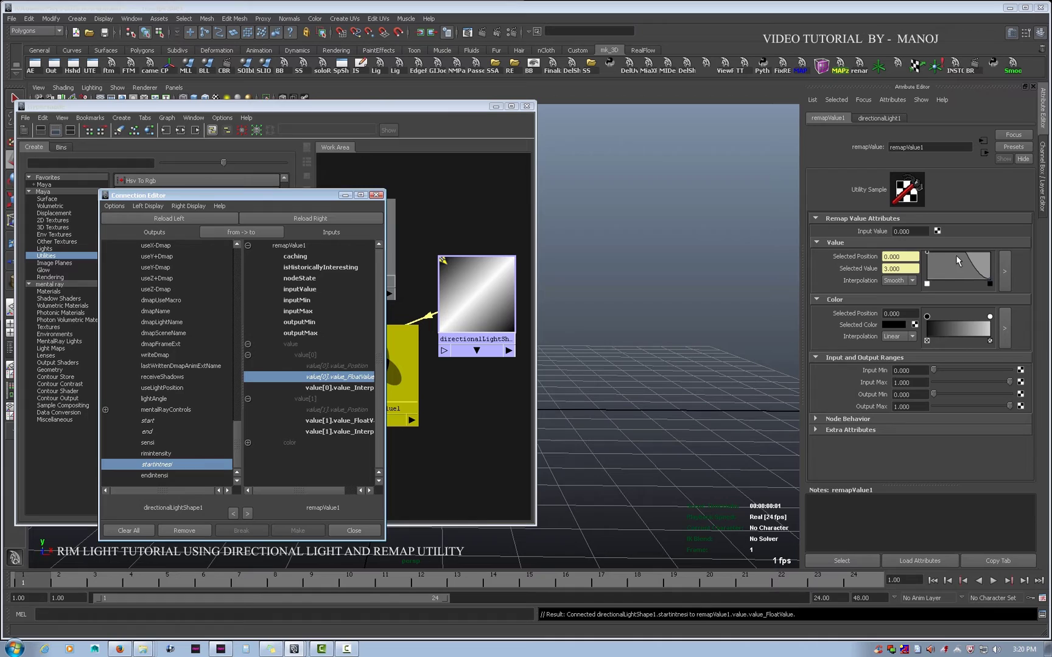
click(201, 476)
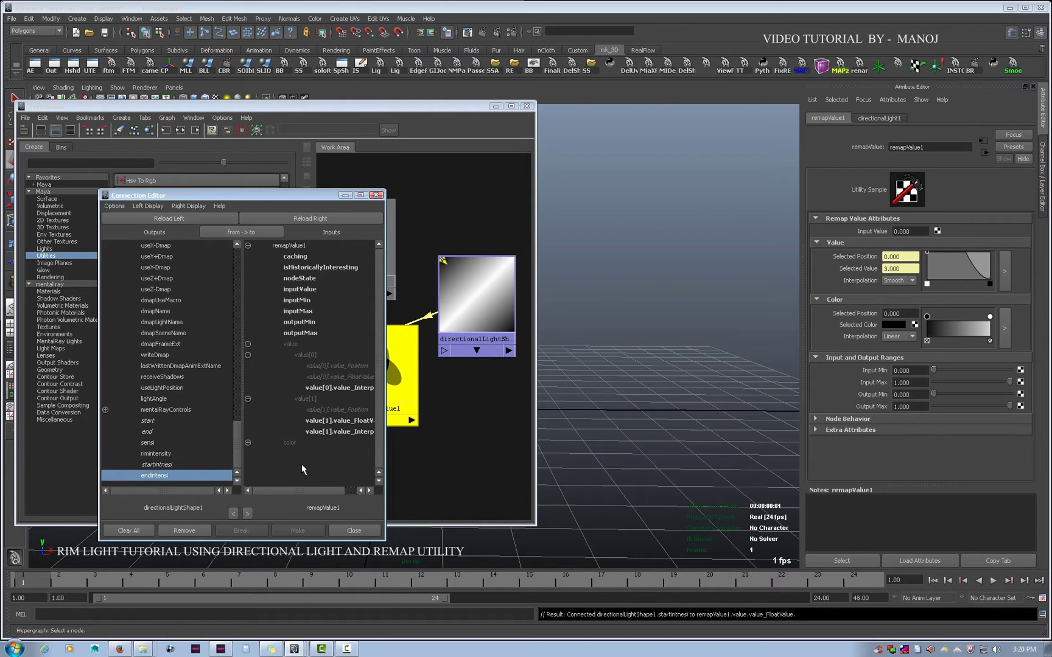
click(333, 421)
click(351, 530)
click(381, 281)
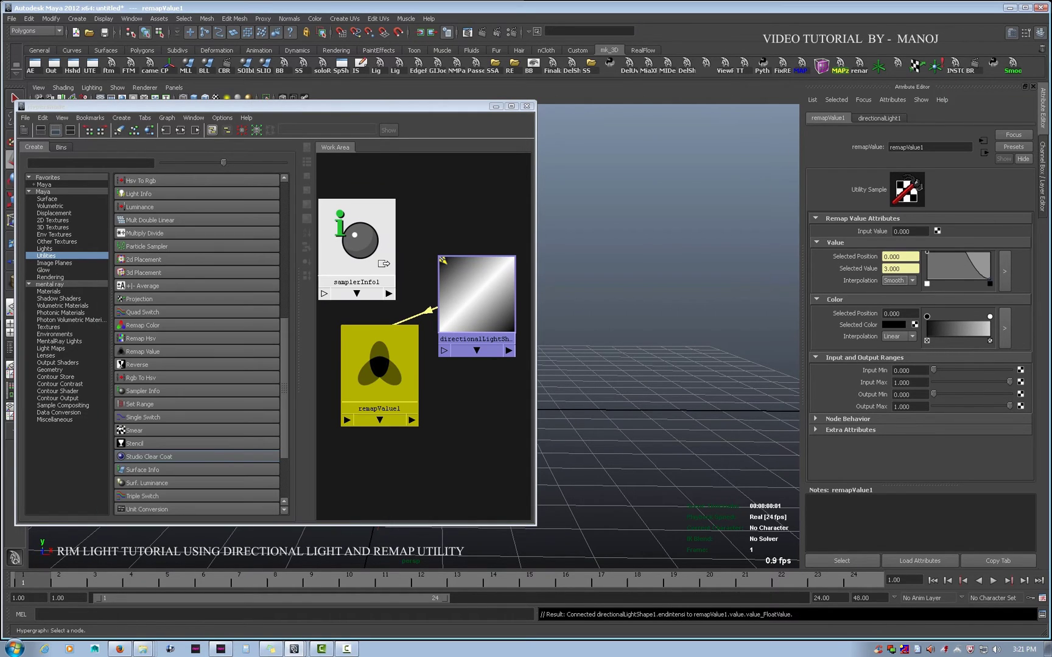
Wire samplerInfo1.normalCameraZ into remapValue1.inputValue, then open remapValue1-to-light connections.
middle_drag(352, 247, 369, 361)
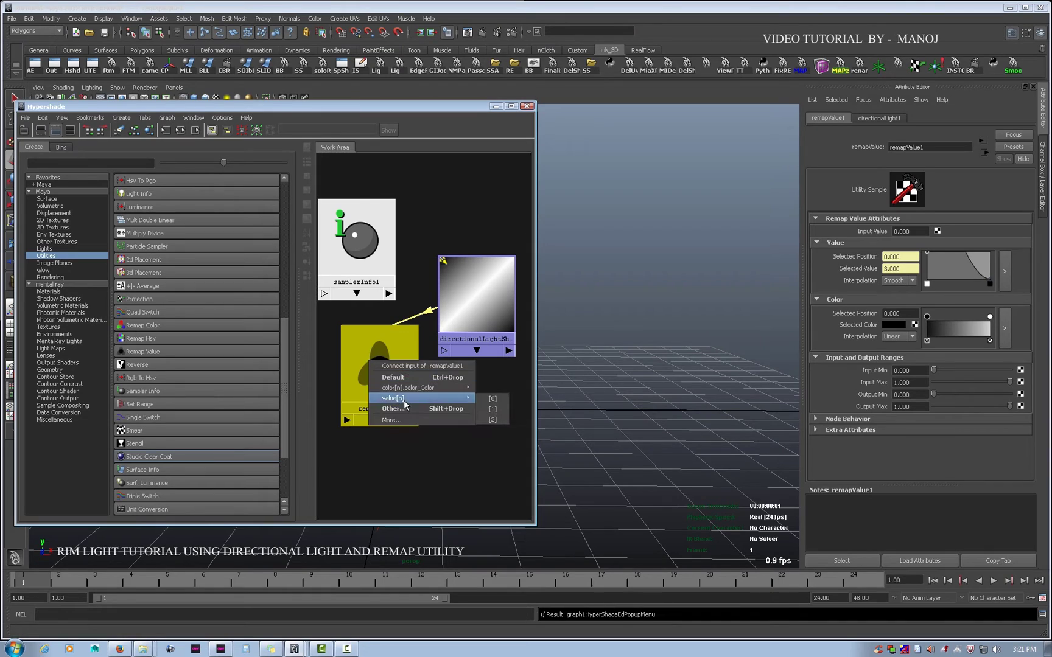
click(404, 407)
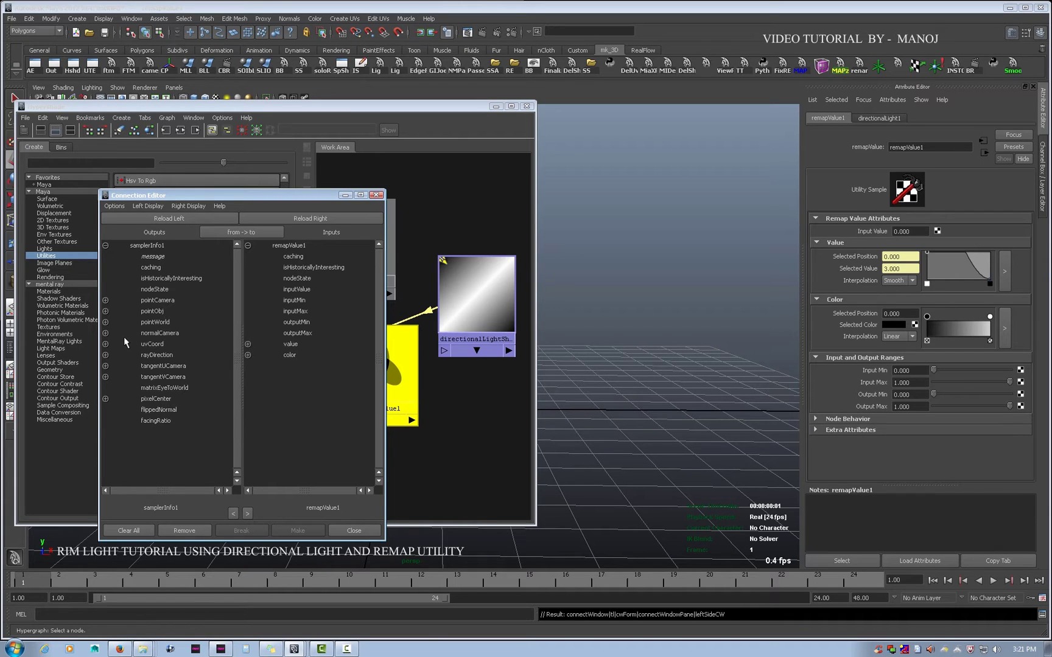
click(105, 333)
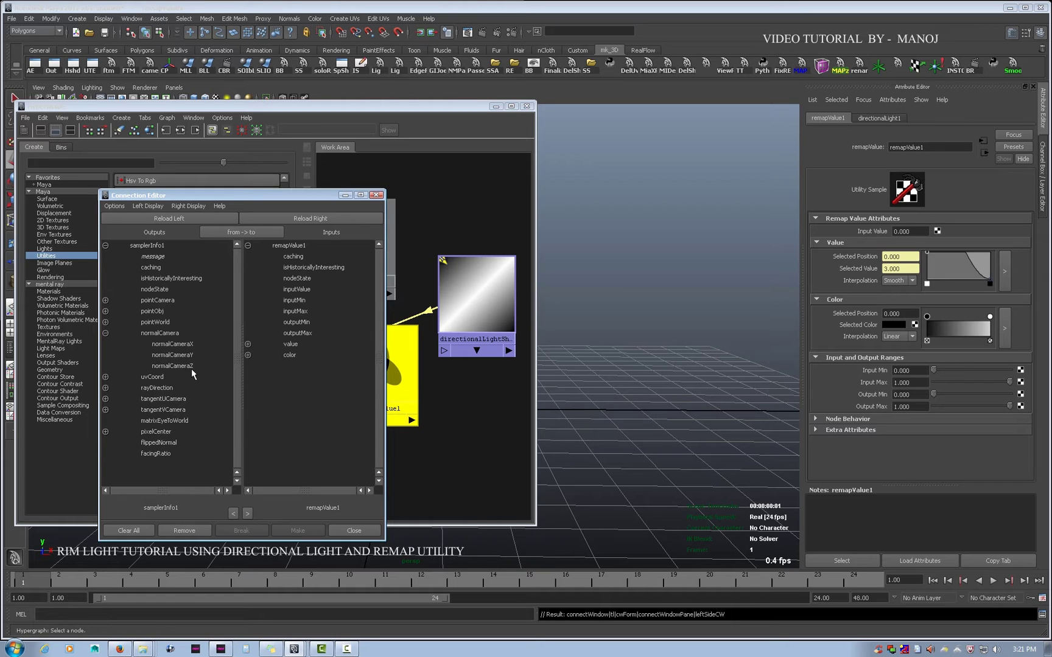
click(192, 367)
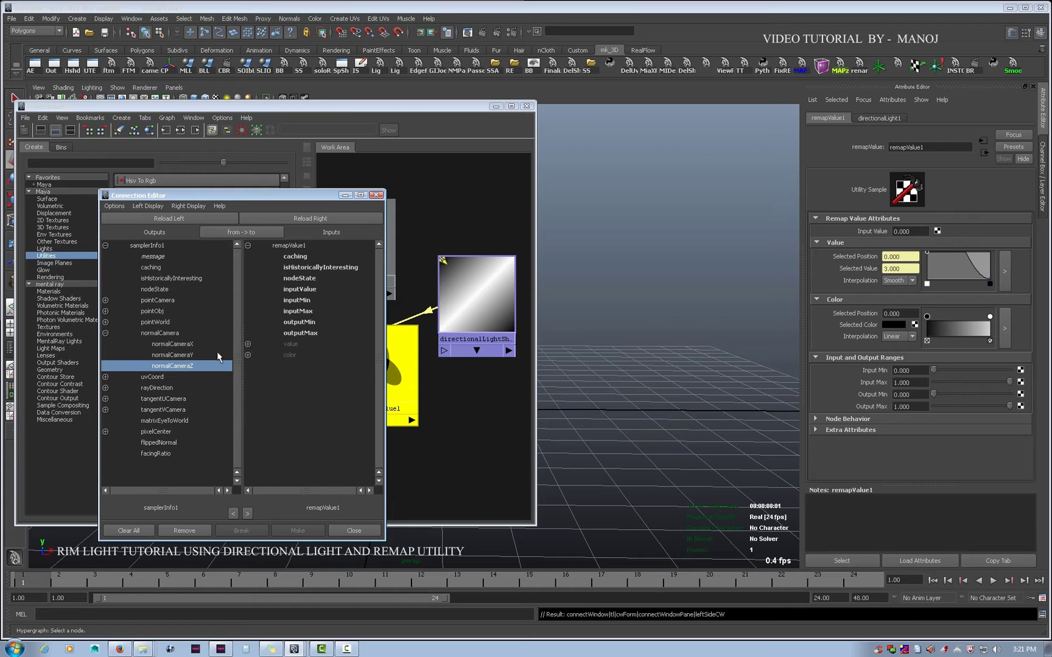
click(309, 291)
click(346, 530)
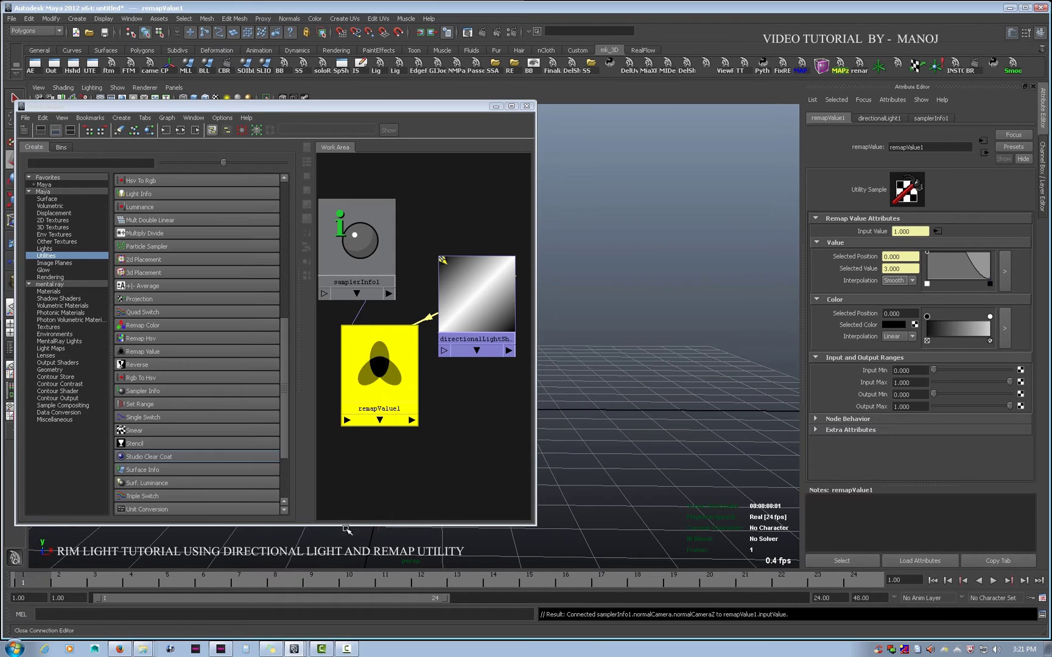
middle_drag(391, 423, 464, 303)
click(487, 348)
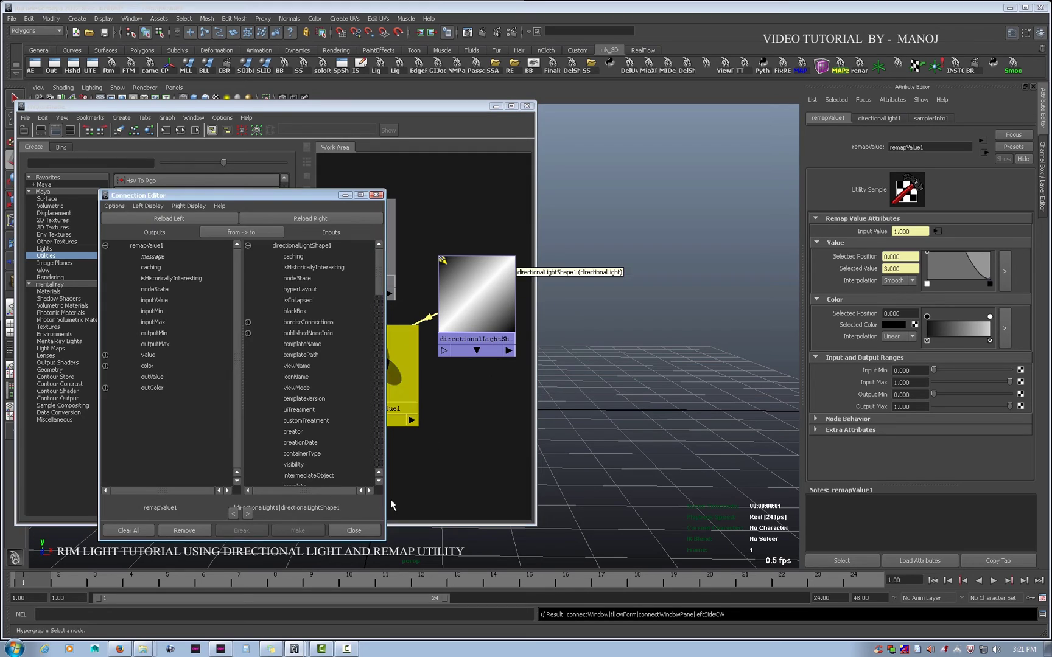
Open the Connection Editor with directionalLightShape1 as source and remapValue1 as target.
click(368, 528)
middle_drag(472, 298, 395, 359)
click(426, 417)
scroll(175, 435, down, 20)
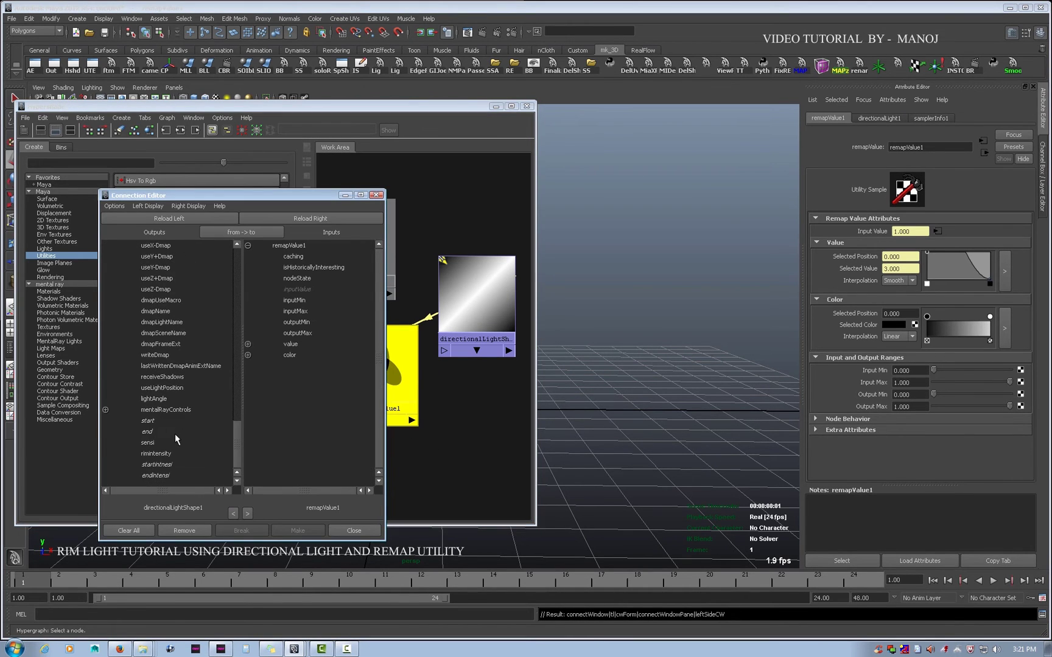
Connect the light's sensi to inputMax and rimintensity to outputMax on remapValue1.
click(161, 444)
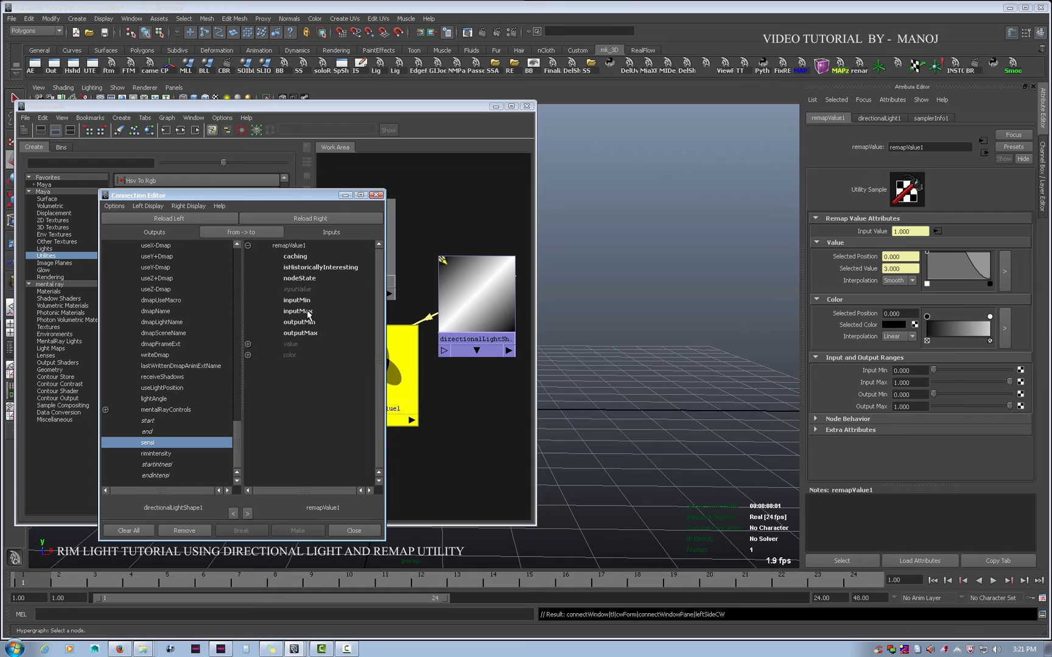
click(311, 311)
click(188, 453)
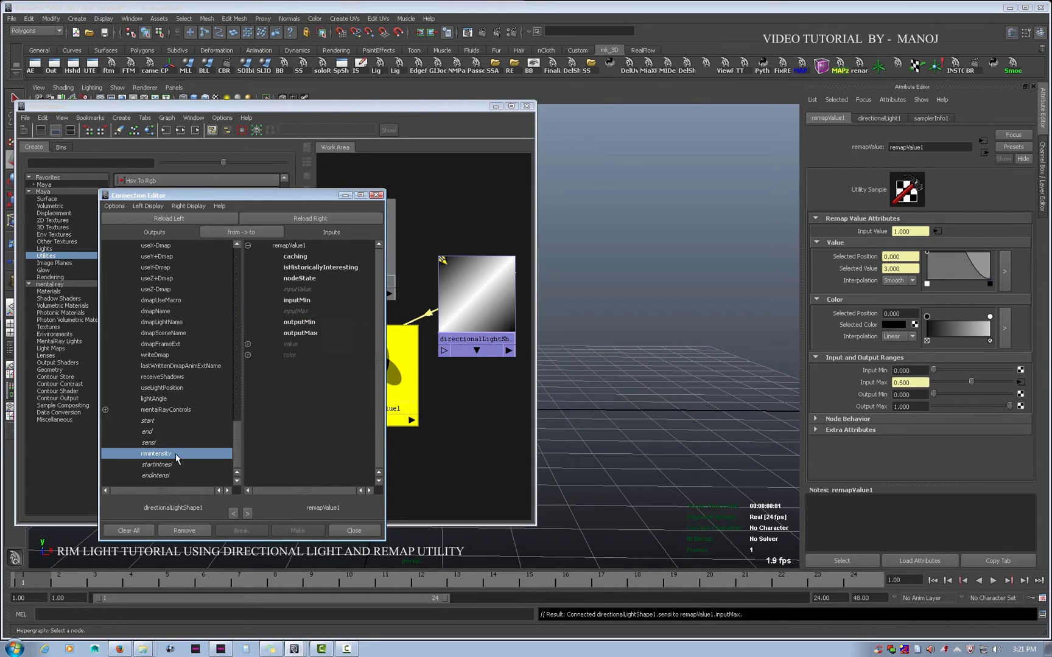
click(317, 333)
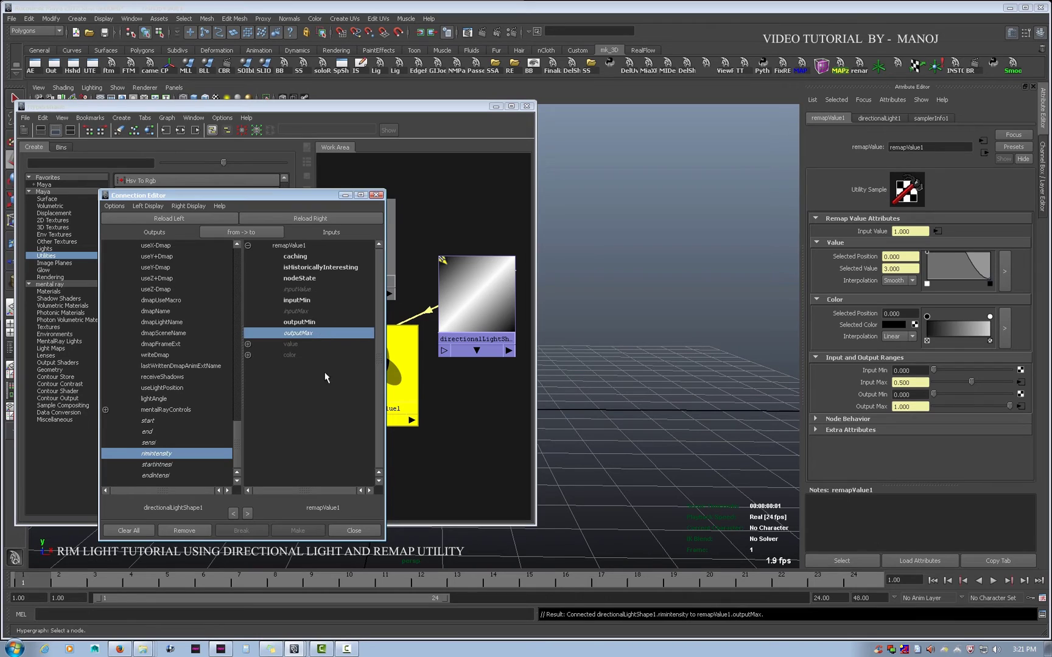
click(354, 530)
click(415, 458)
middle_drag(388, 363, 472, 303)
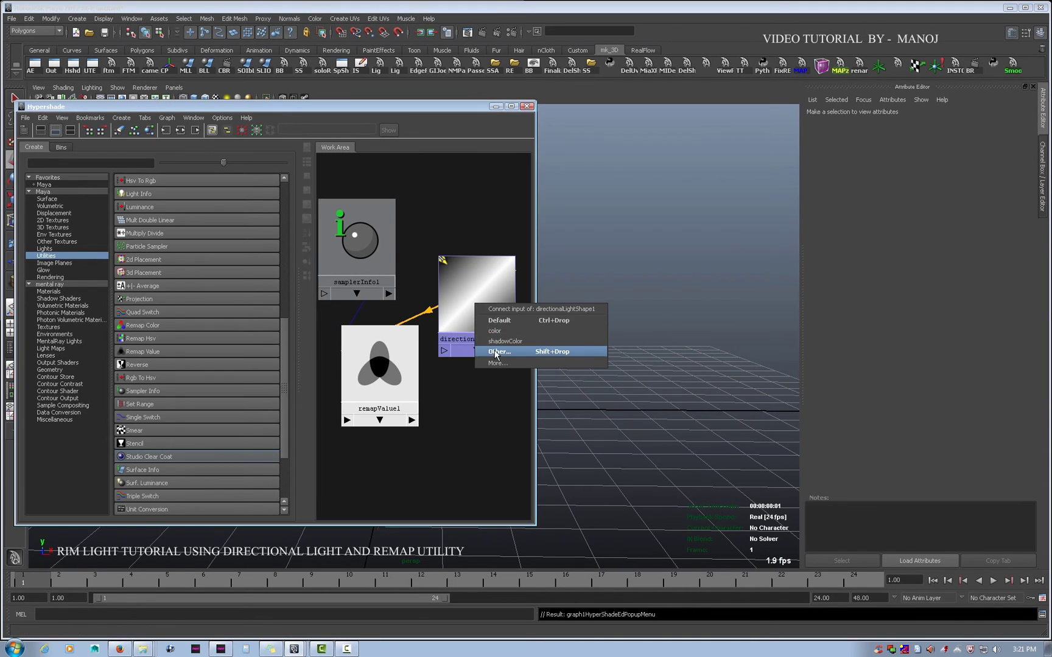
Reselect remapValue1 and link it to the directional light node again.
click(496, 352)
click(152, 377)
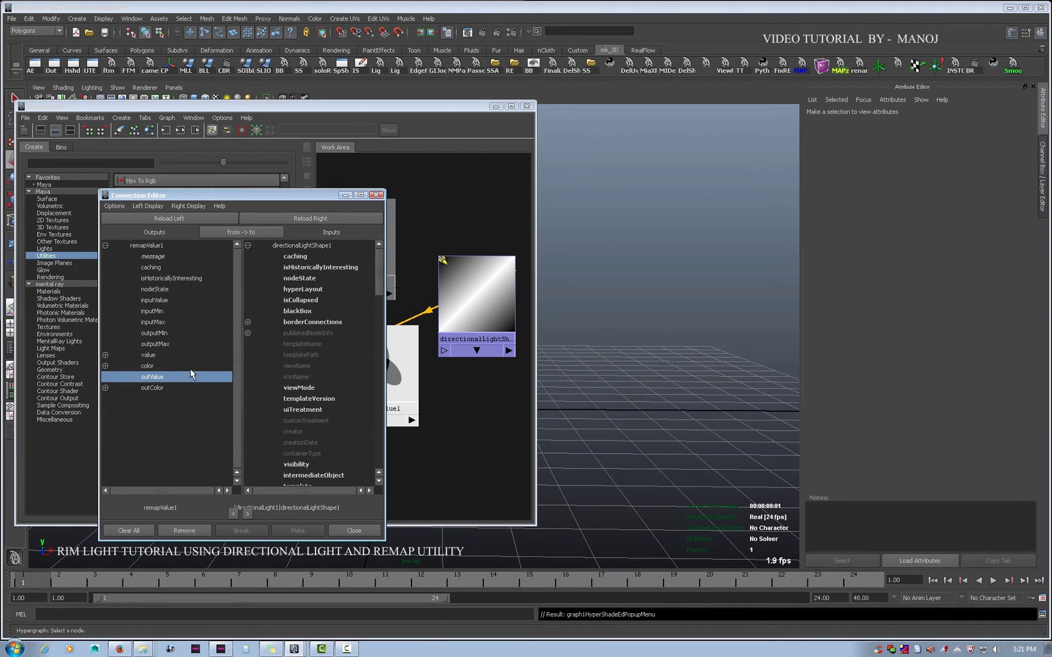
click(392, 366)
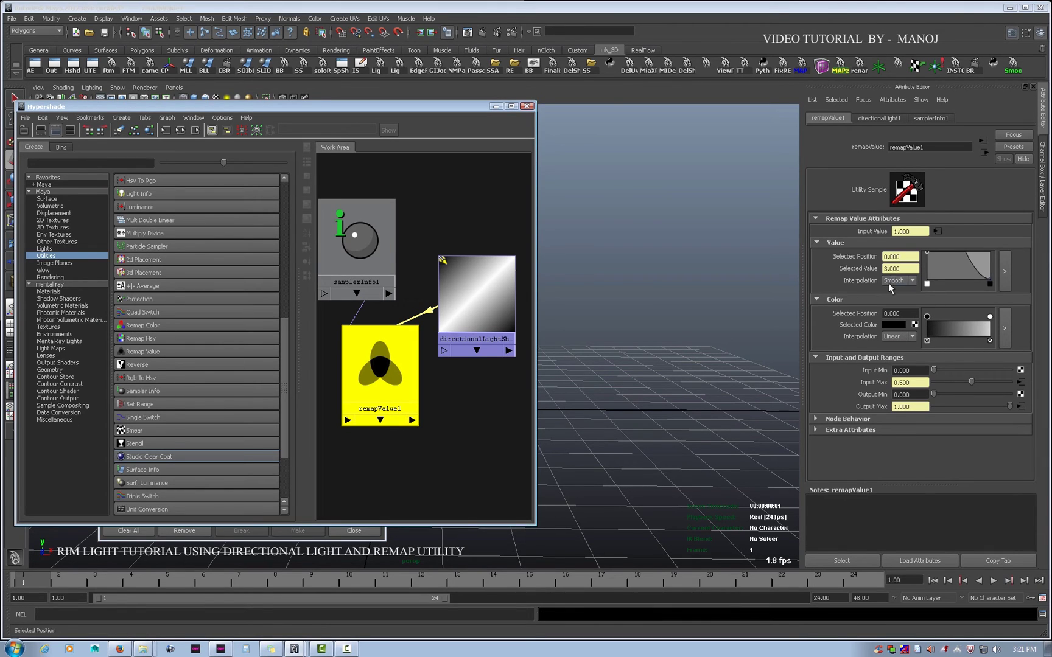
middle_drag(393, 377, 462, 296)
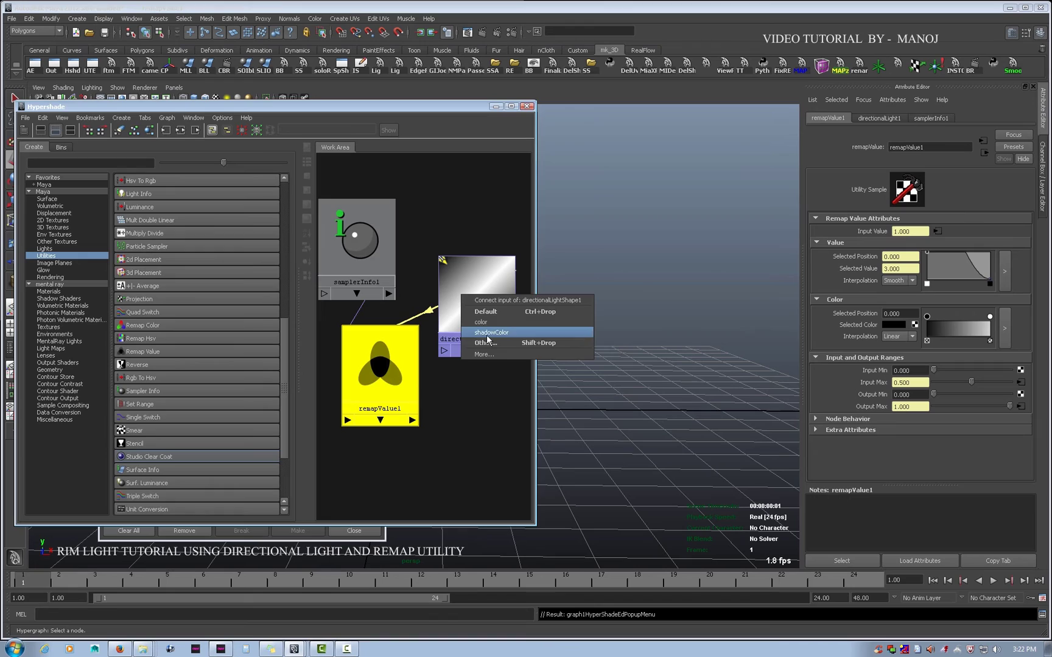
Connect remapValue1's outValue to the light's intensity, then minimize Hypershade.
click(487, 344)
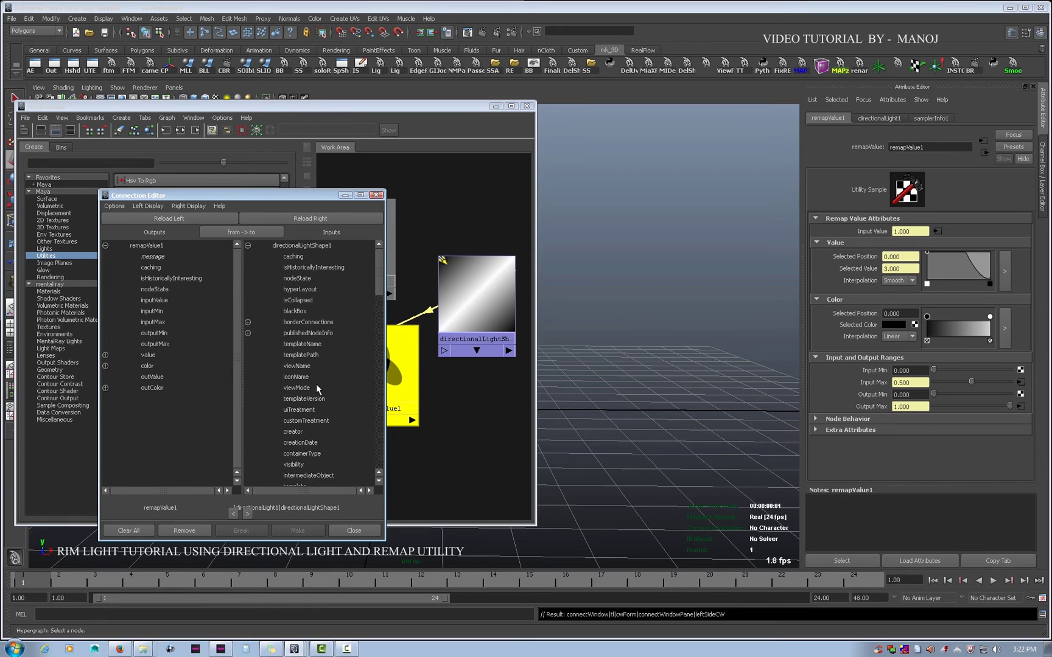
click(161, 377)
scroll(327, 382, down, 8)
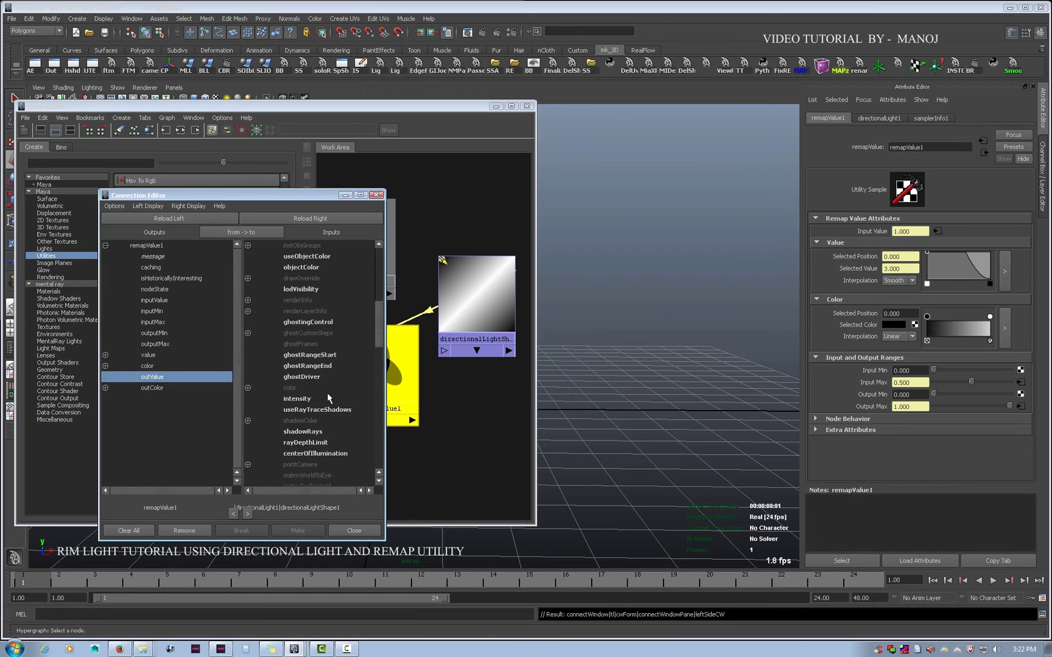
click(307, 400)
click(353, 530)
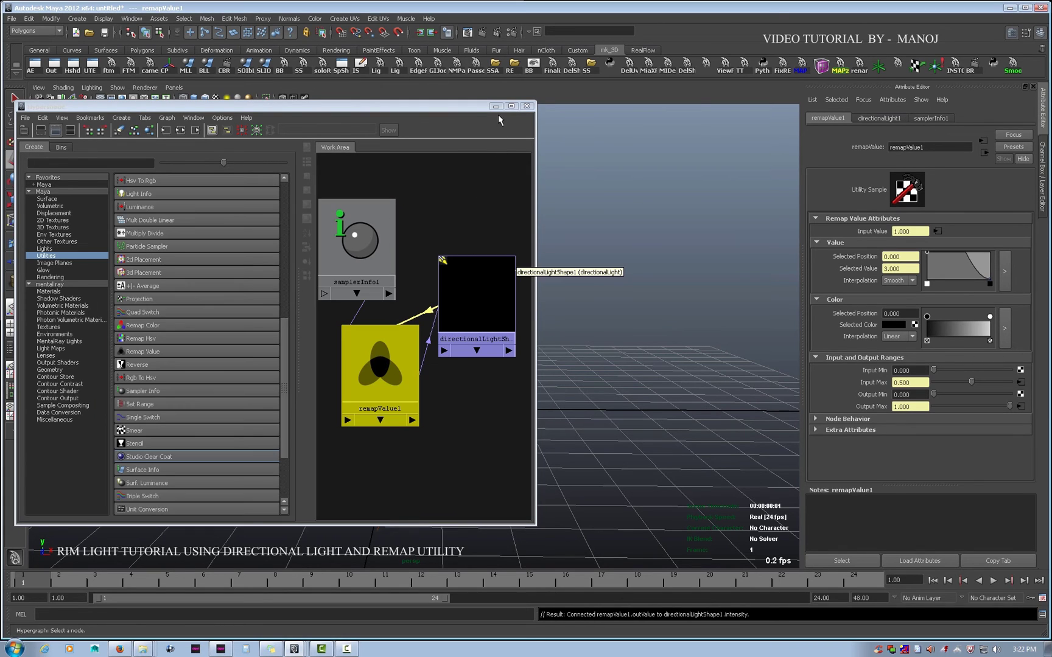
click(496, 107)
Test-render the frame, keep the image, and render a region around the cylinder.
click(475, 31)
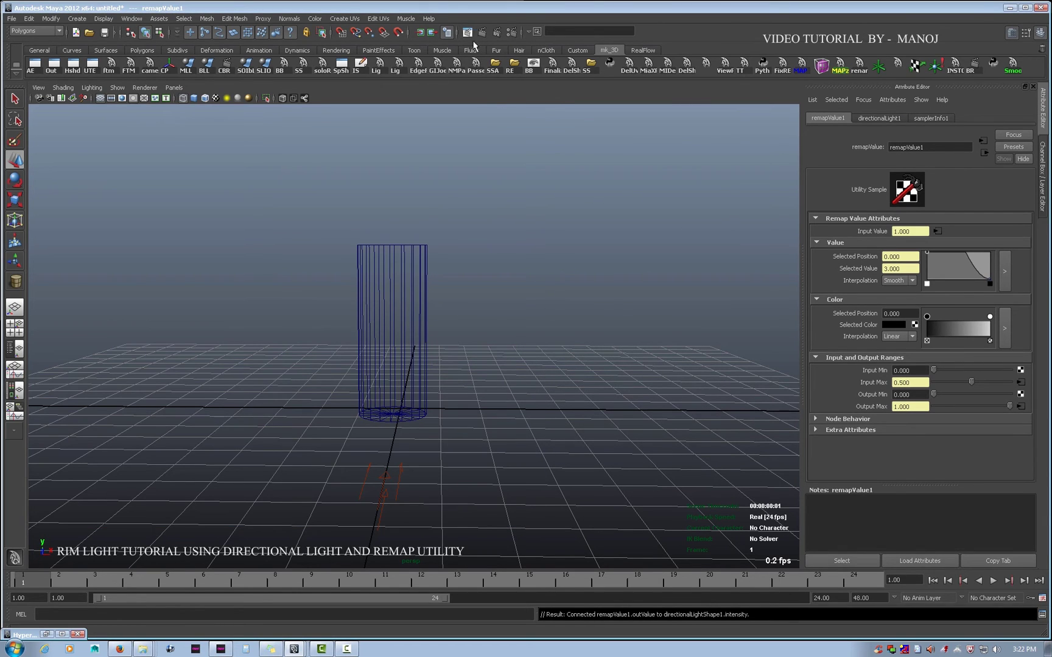
click(149, 31)
drag(389, 160, 633, 504)
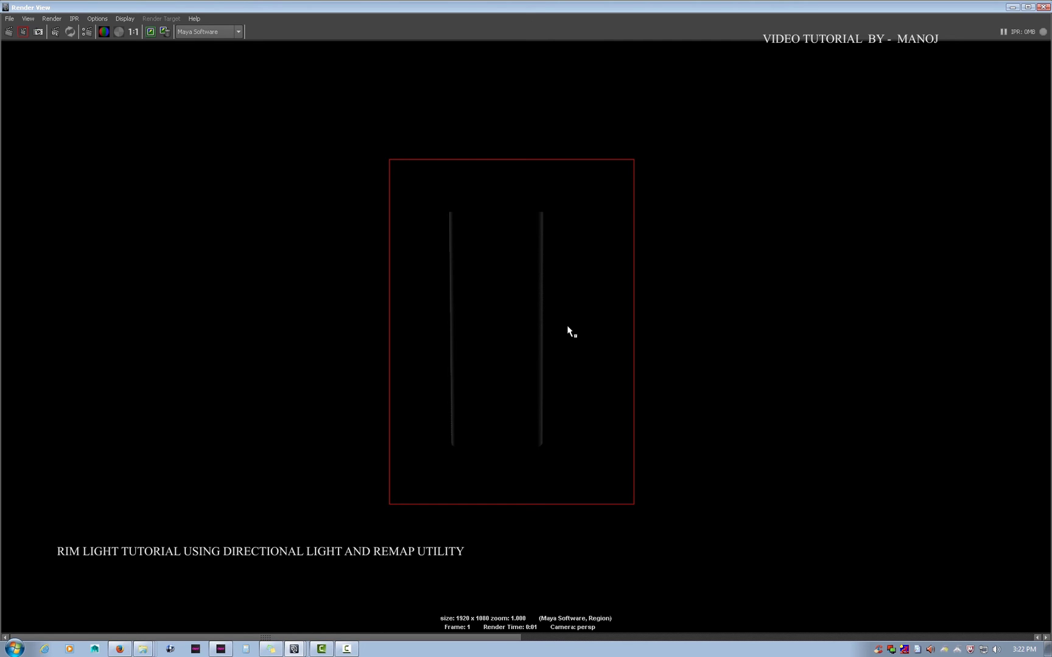
click(1012, 8)
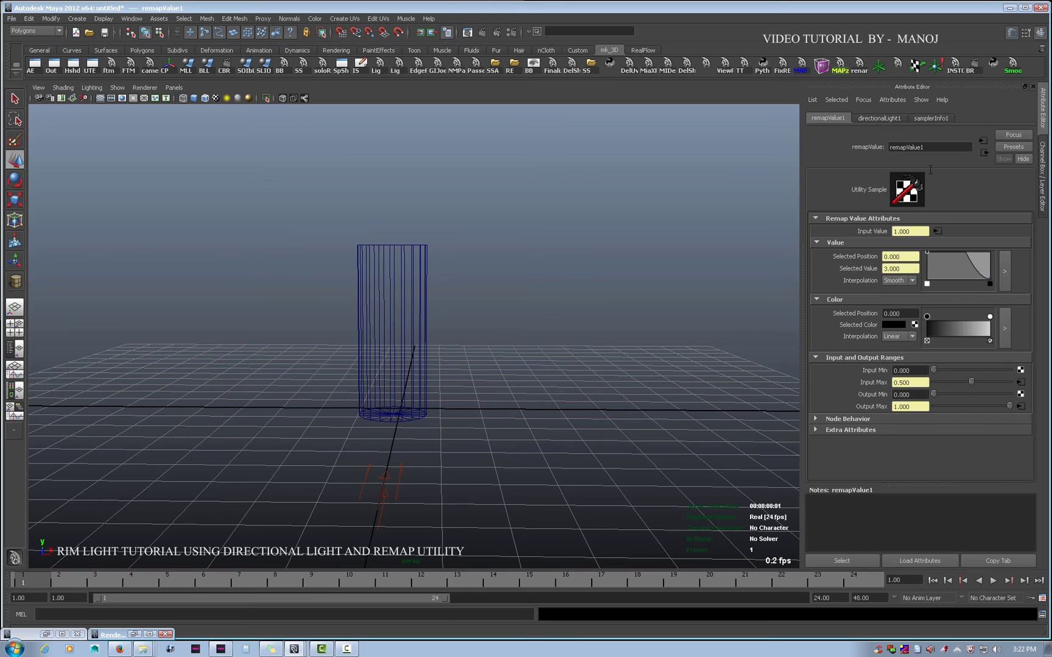
Select the directional light and render the scene again.
click(383, 496)
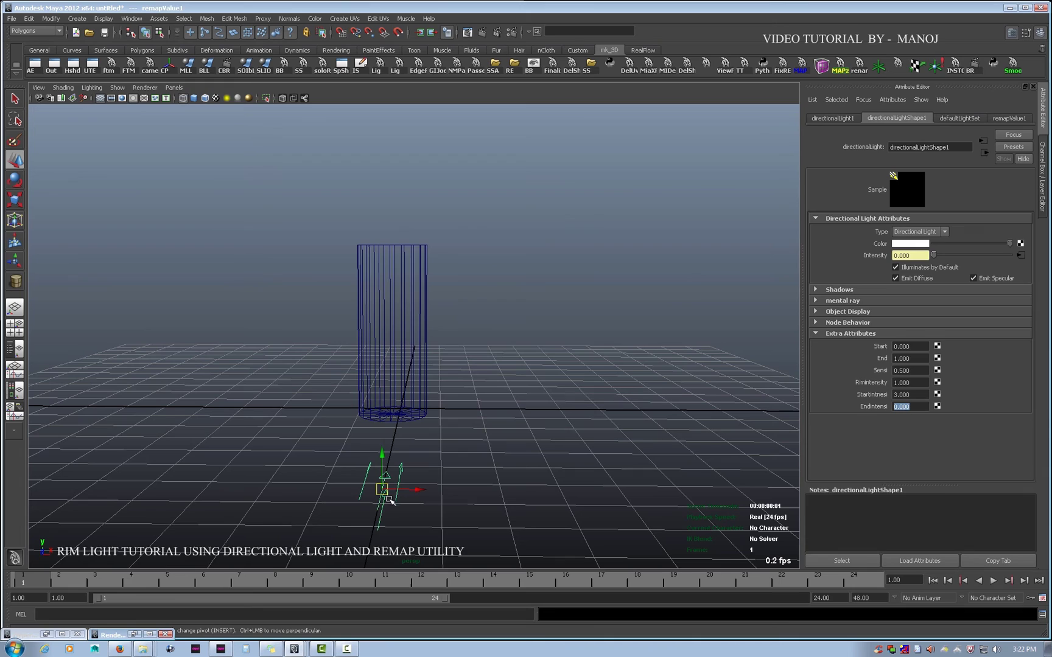
click(463, 33)
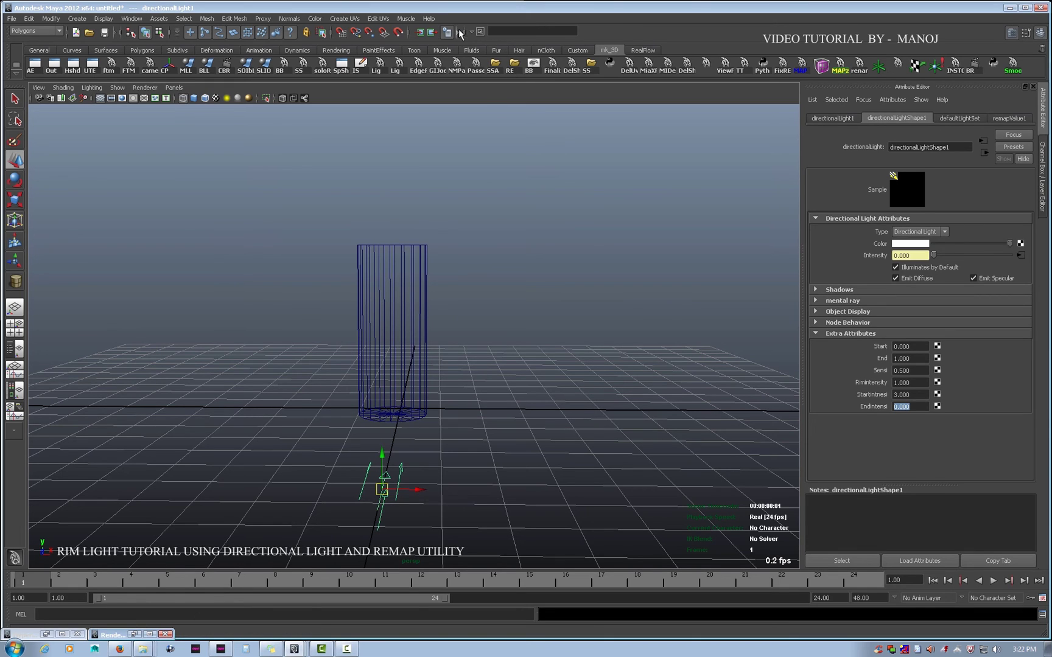
click(460, 32)
click(487, 31)
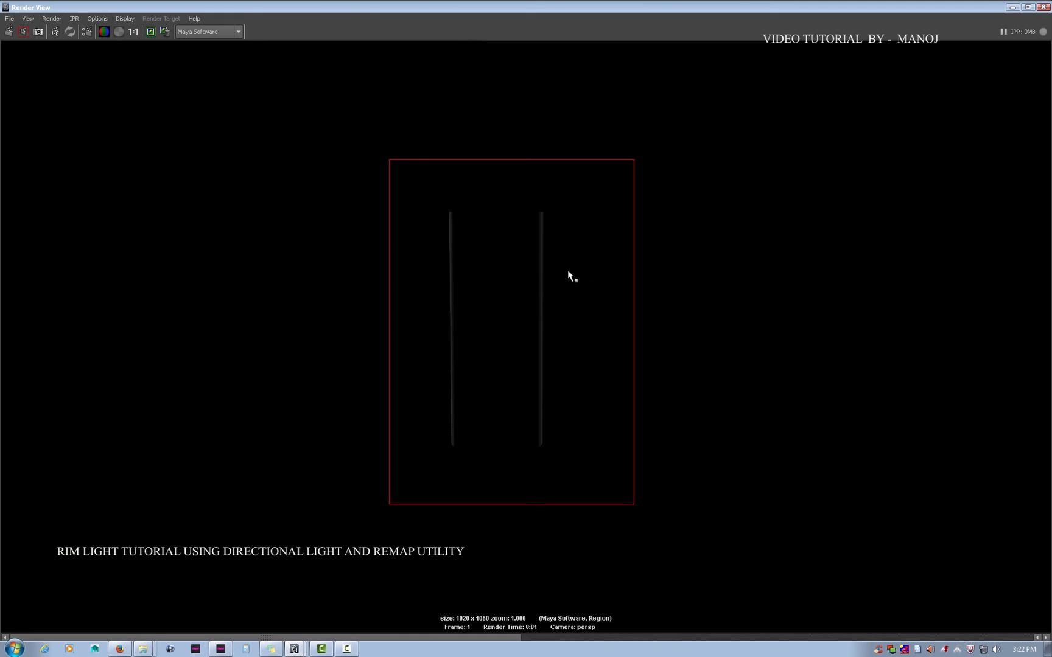
click(1013, 6)
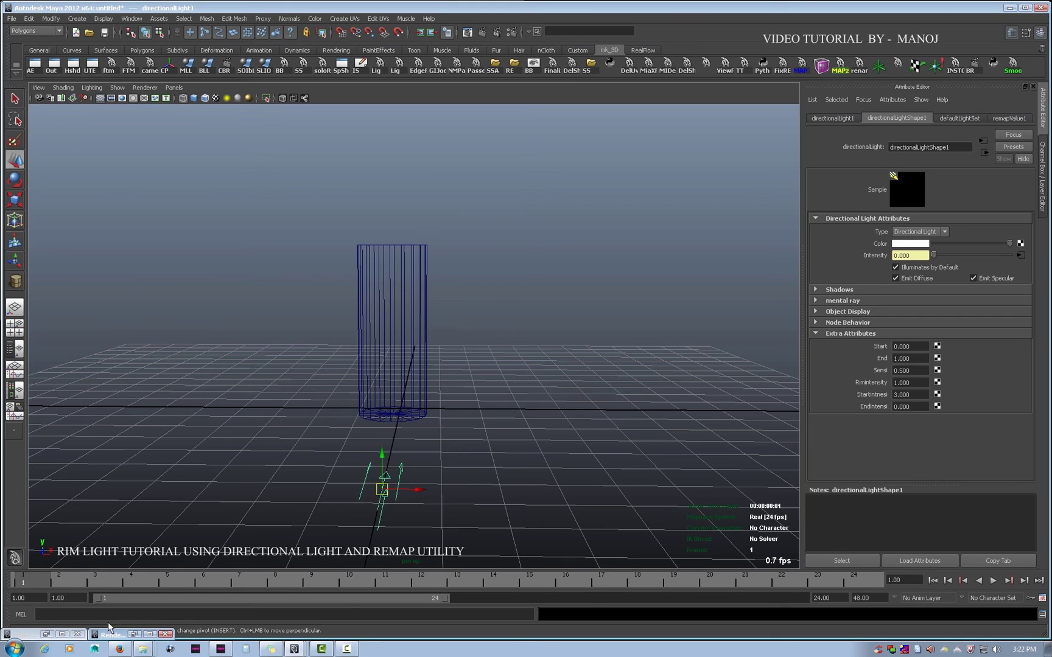
Set Sensi to 0.8 and Rimintensity to 1.4, then re-render.
click(907, 370)
text(0.8)
key(Tab)
text(1.4)
key(Tab)
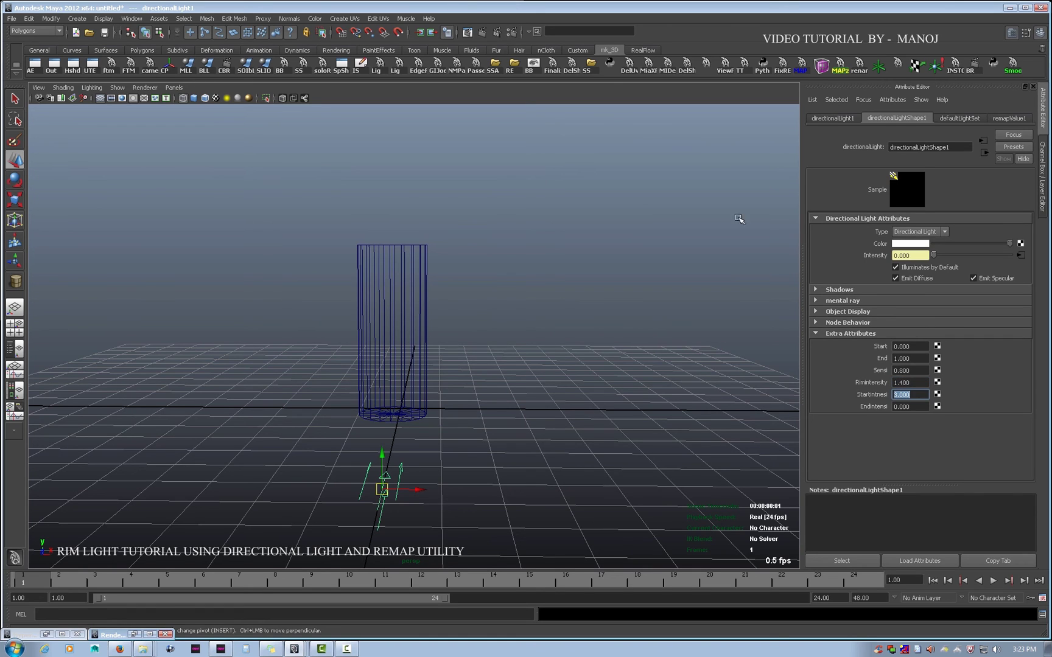
click(448, 32)
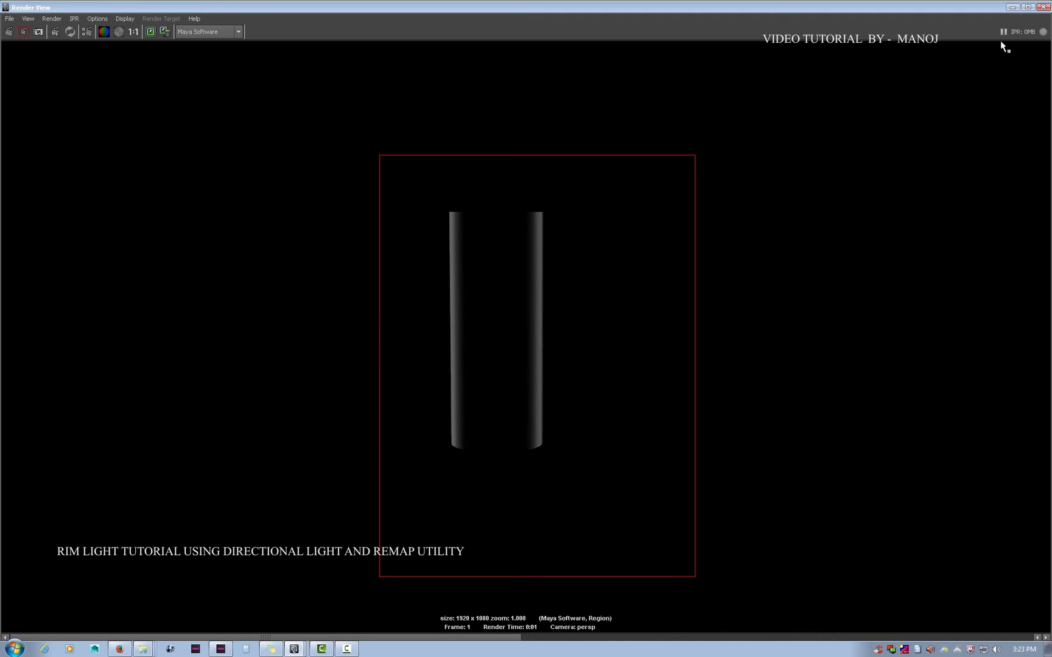
click(1012, 7)
Edit the Rimintensity value and render a tighter region around the cylinder.
double_click(898, 382)
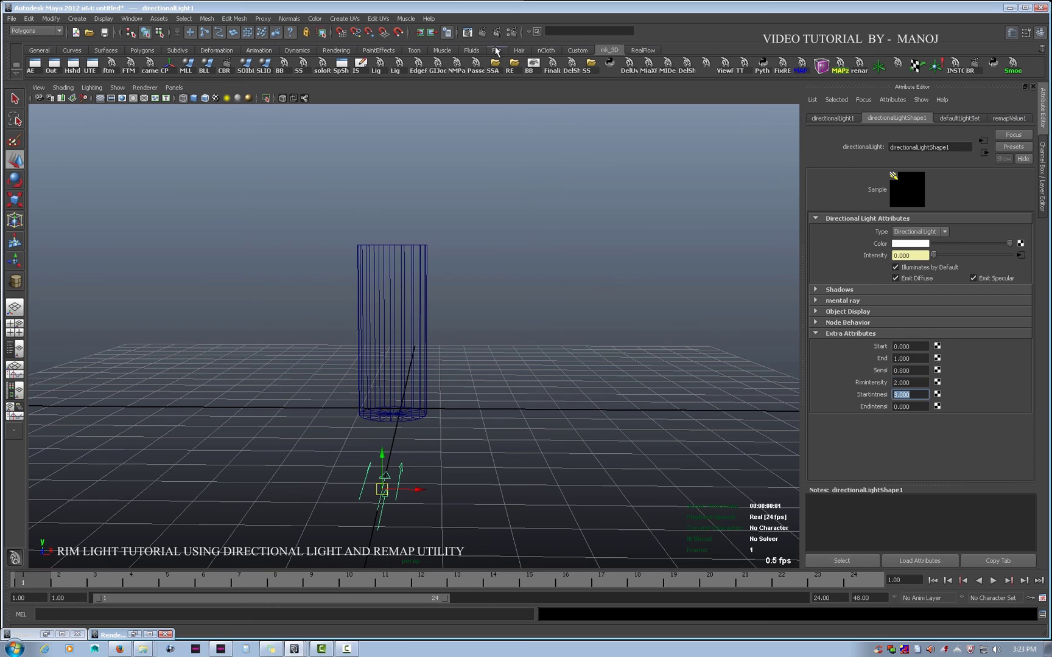
click(514, 62)
drag(427, 161, 637, 529)
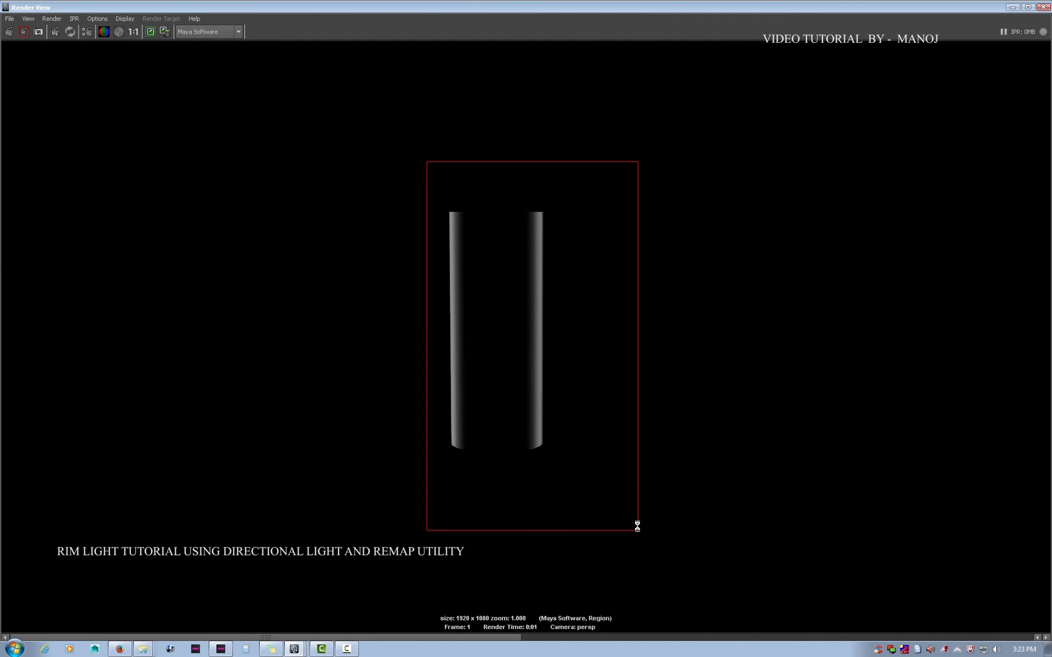
click(1011, 7)
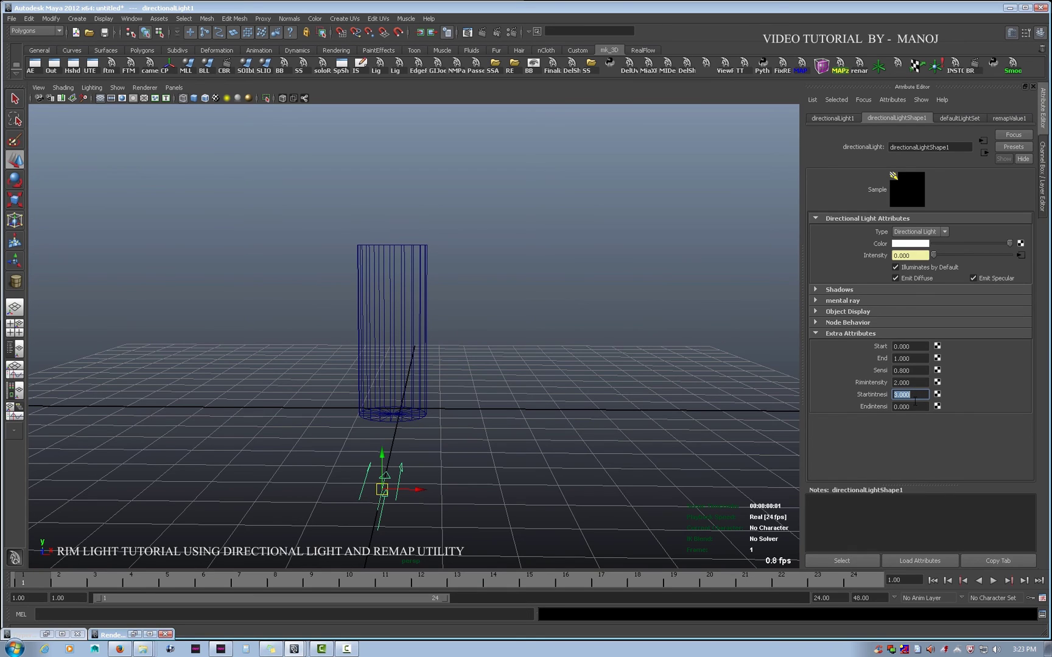
Set the start intensity to 2.6 and re-render a region around the cylinder.
text(2.6)
key(Tab)
click(470, 29)
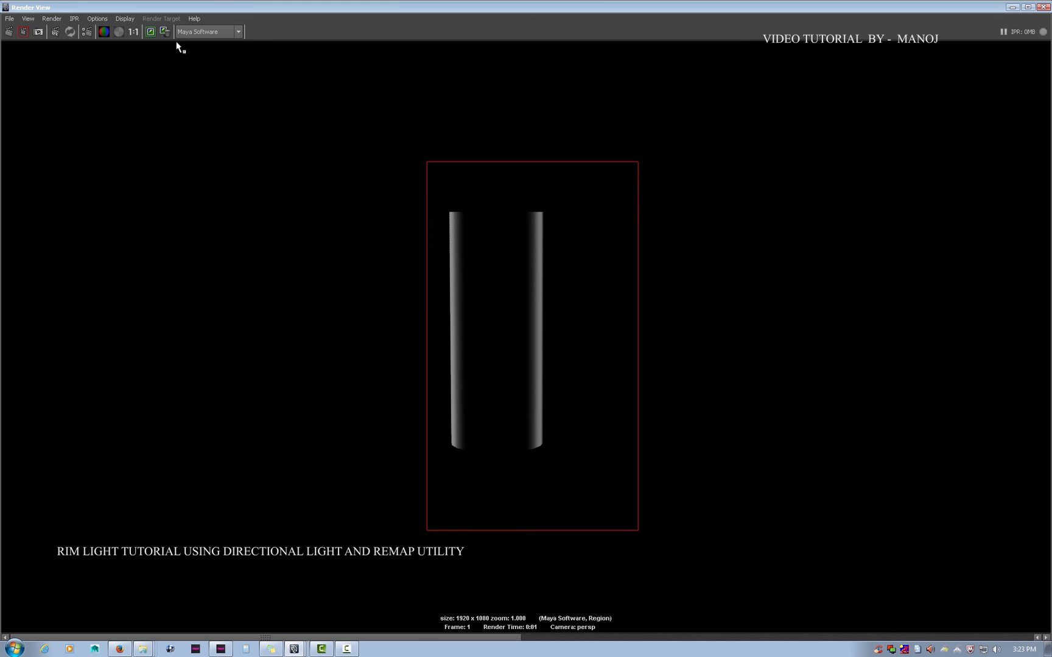
drag(405, 177, 641, 484)
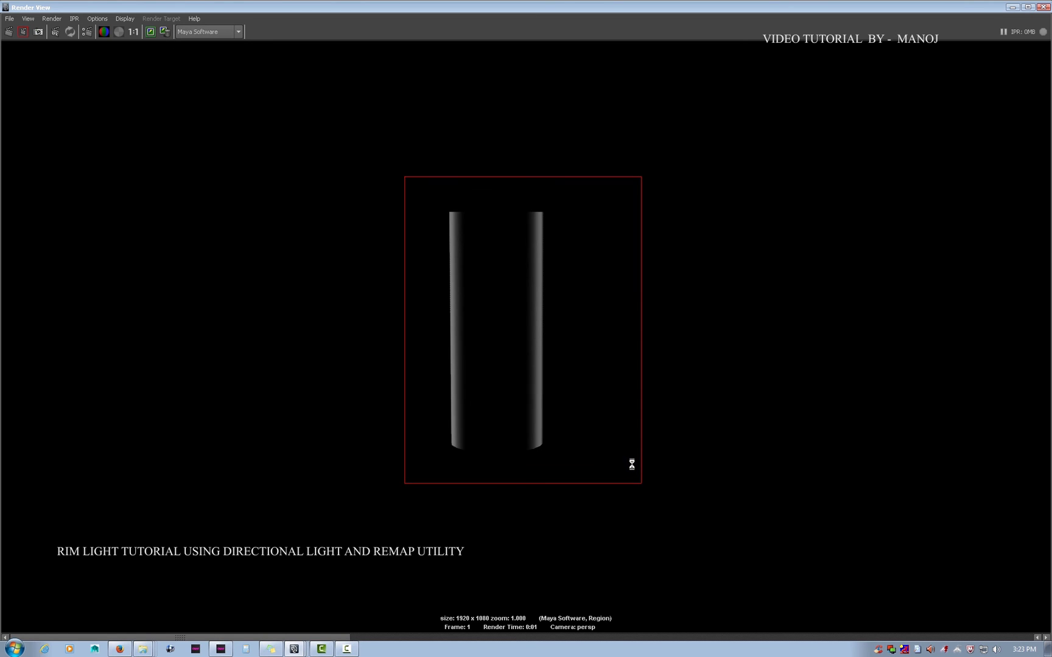
click(487, 638)
drag(492, 635, 70, 538)
Close the Render View and rotate the directional light to change the rim angle.
click(1043, 6)
click(403, 501)
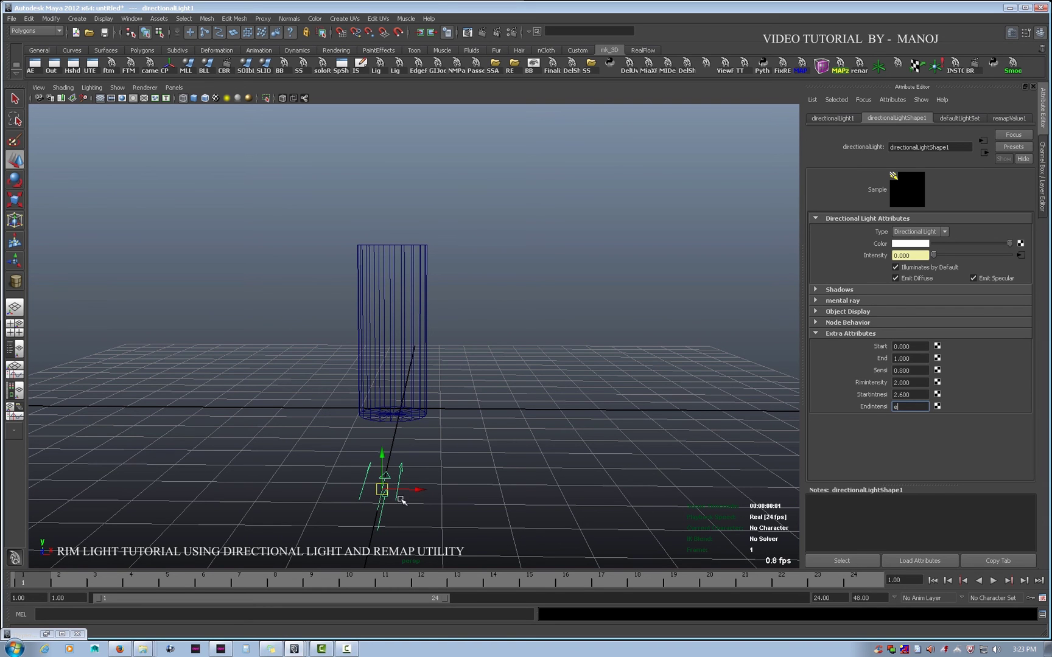
key(e)
mouse_move(390, 509)
mouse_down()
mouse_move(406, 469)
mouse_move(395, 488)
mouse_up()
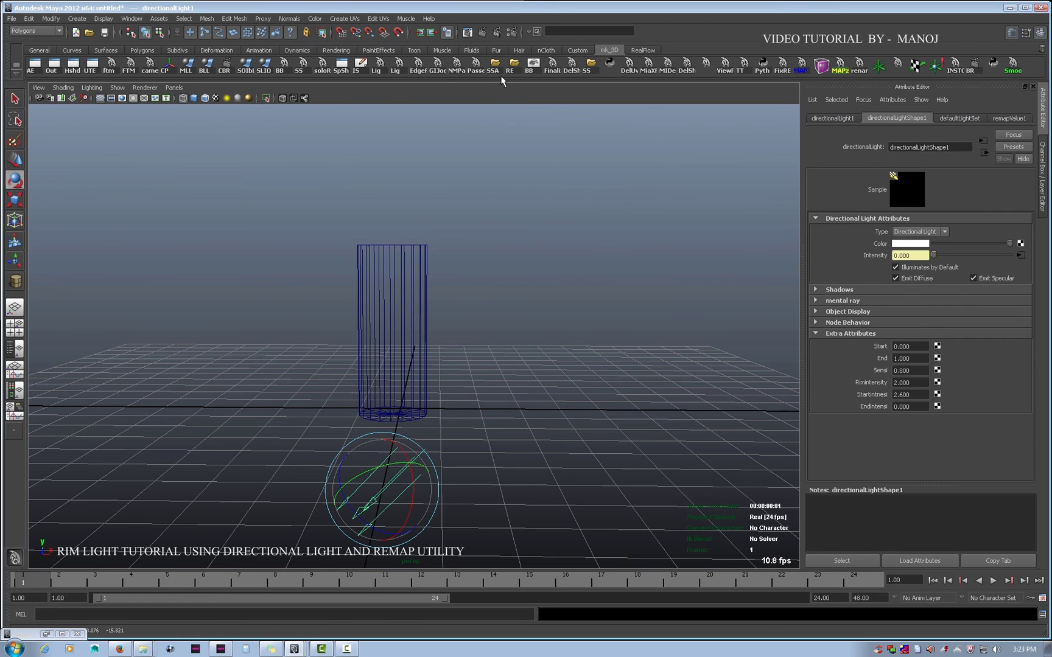
Render a region around the cylinder to check the rim, then reselect the light.
click(472, 35)
drag(378, 114, 677, 552)
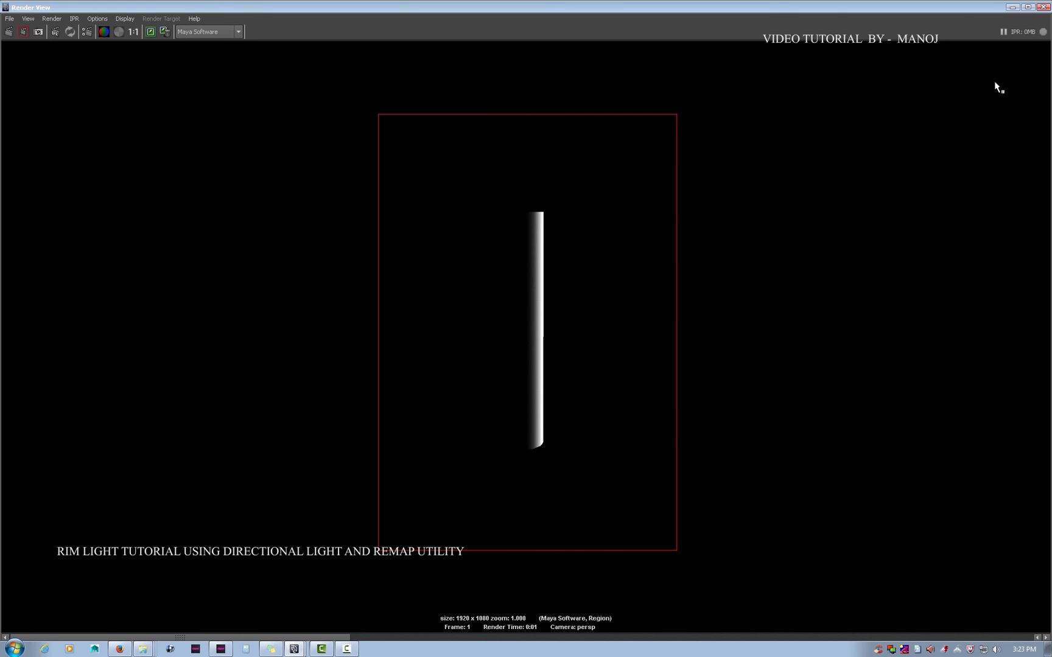
click(1045, 7)
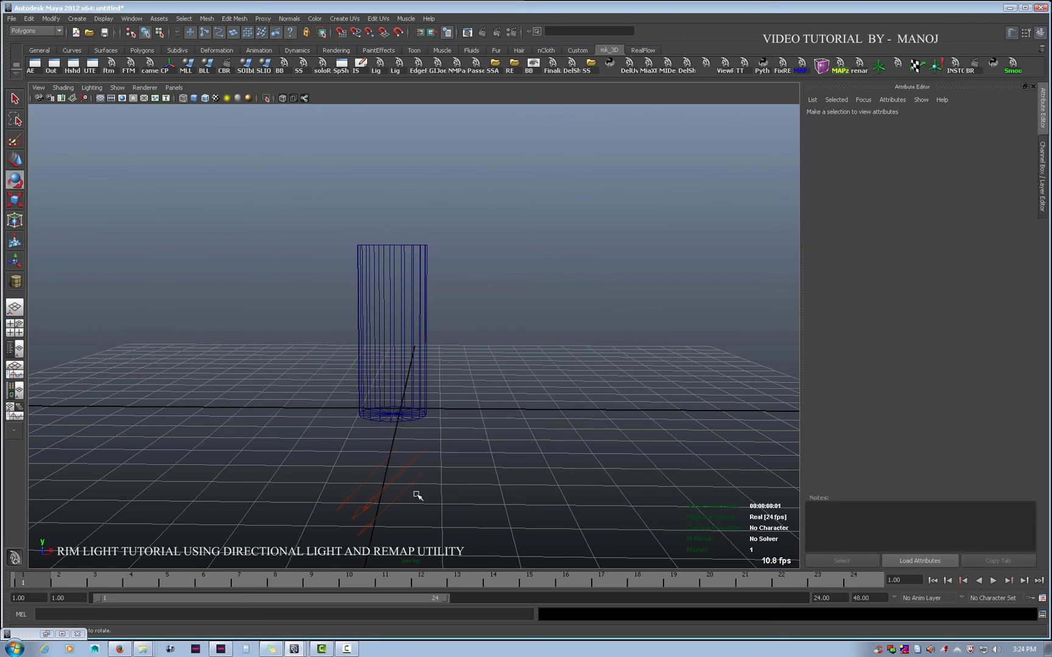
click(399, 475)
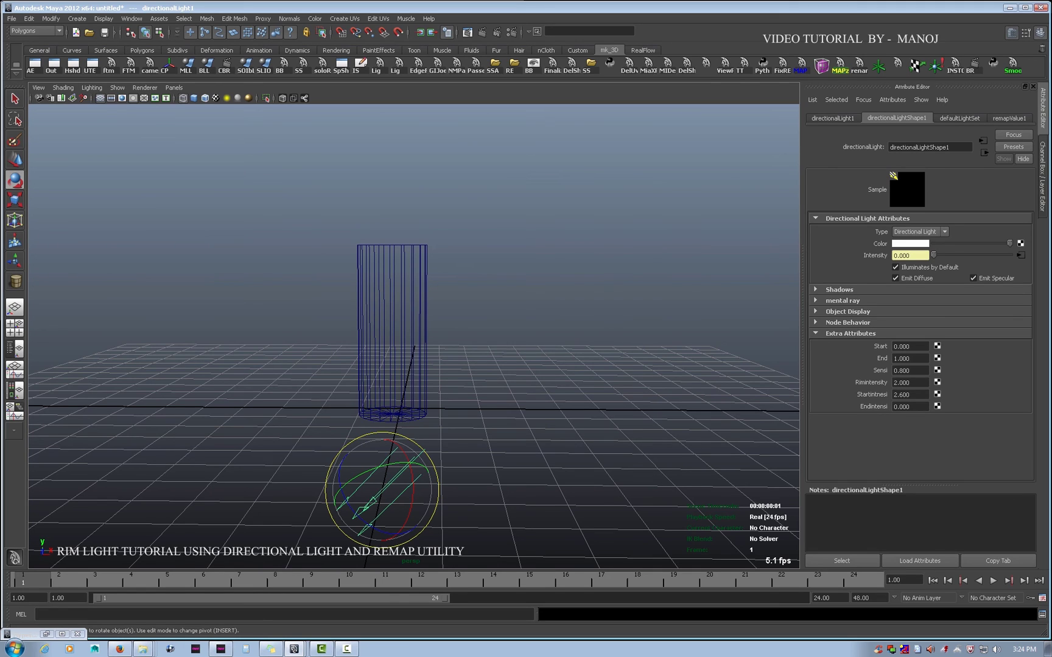